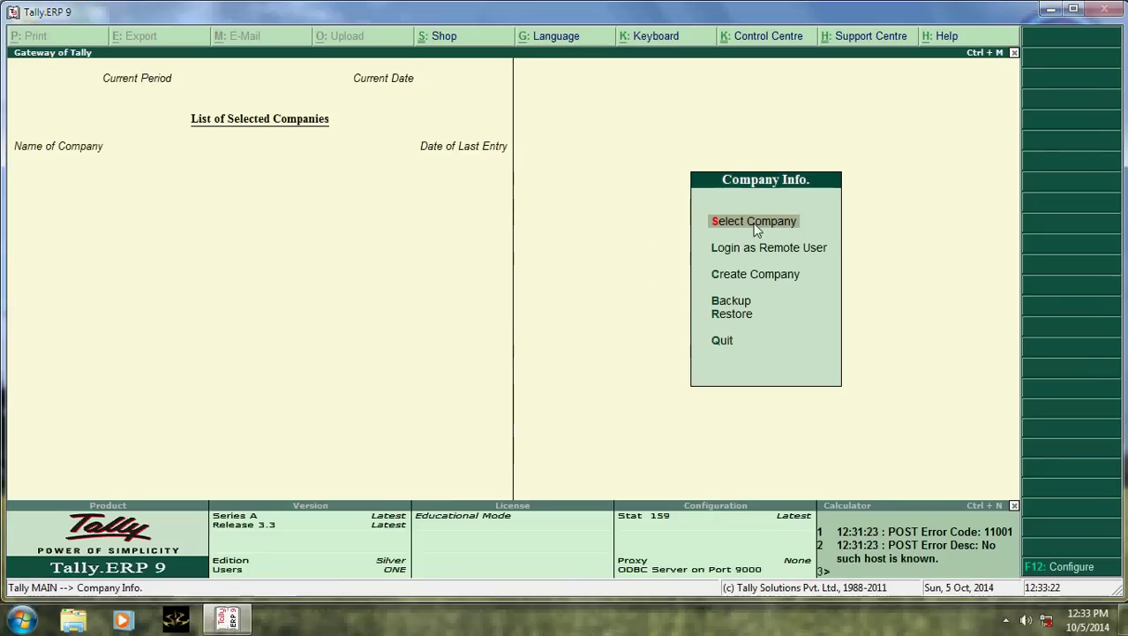
Load the Raj Kumar & Bros (from 1-Apr-2012) company and bring up the Display menu
left_click(756, 230)
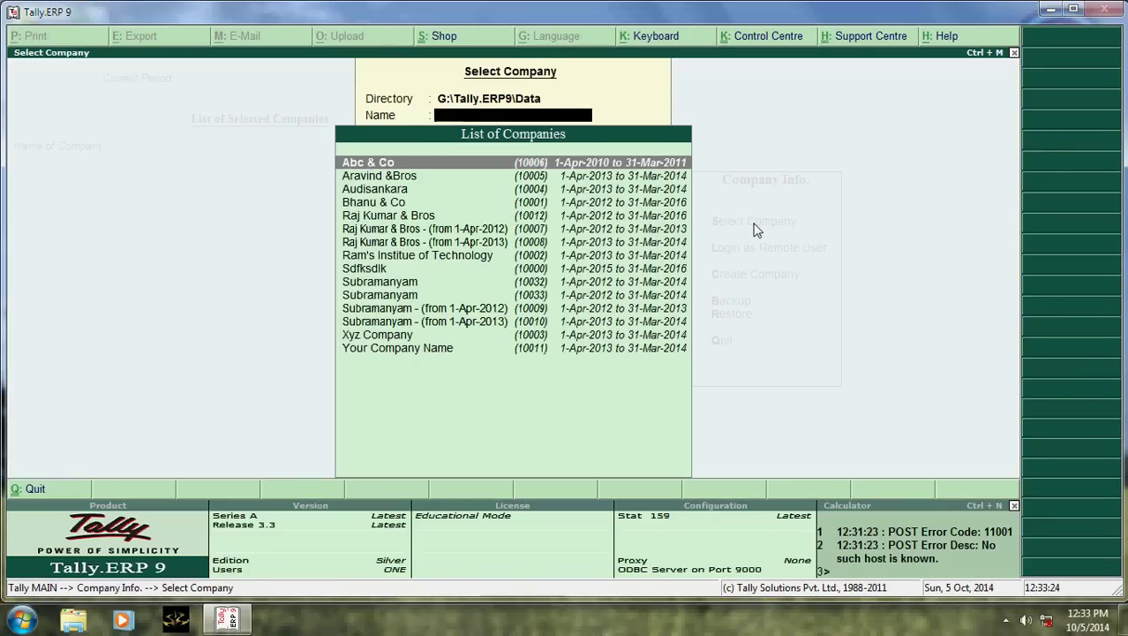
key("Down")
key("Down")
key("Down")
key("Down")
key("Down")
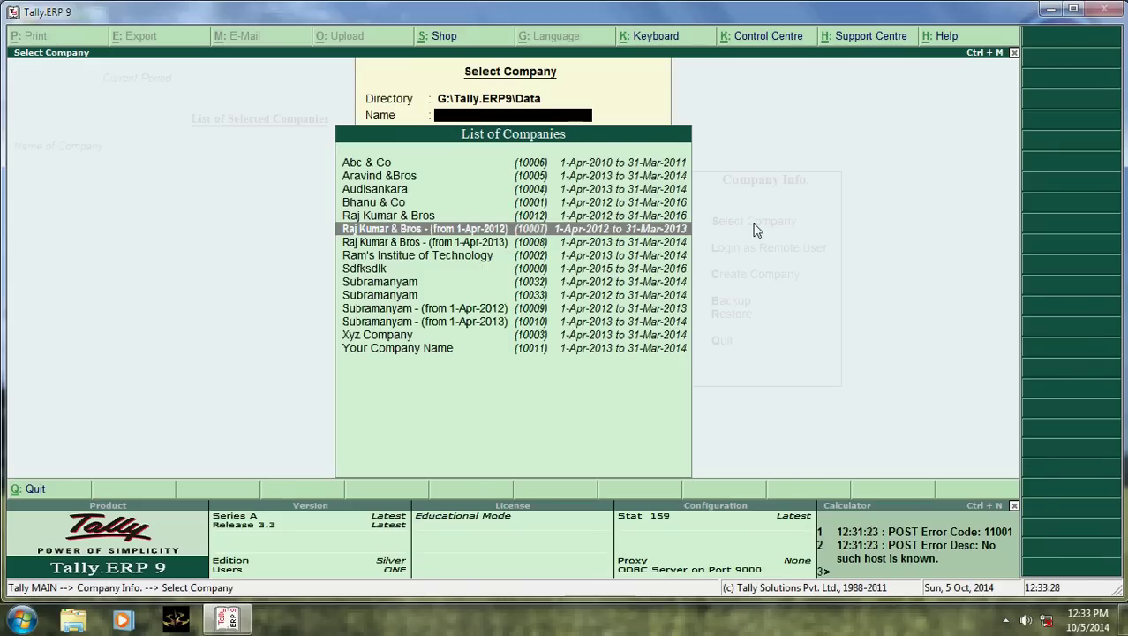
key("Return")
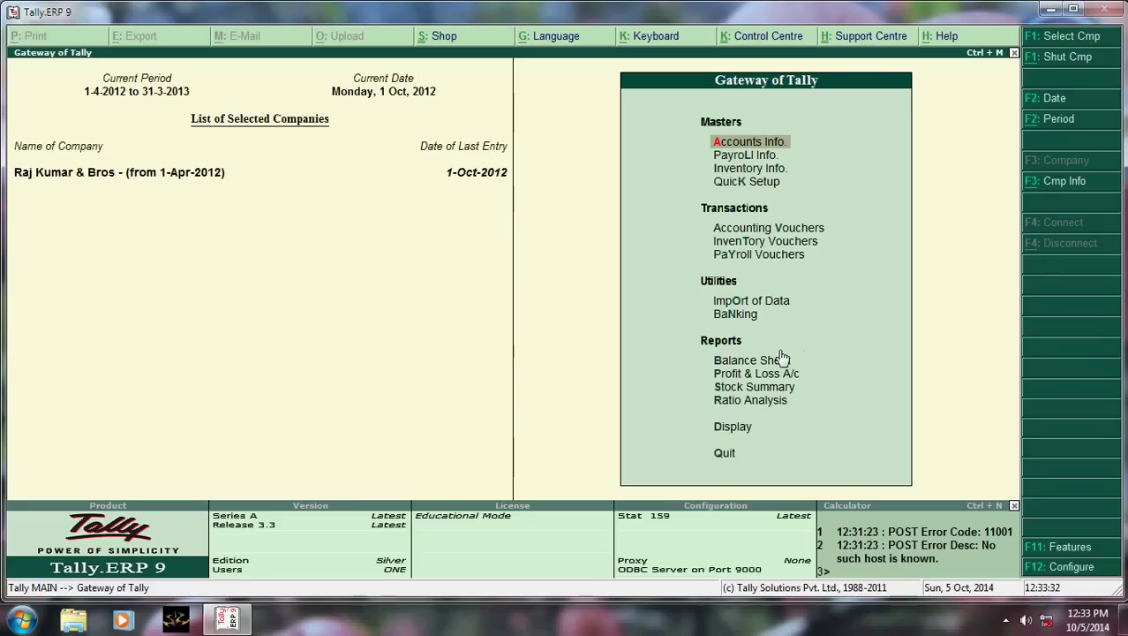
left_click(731, 429)
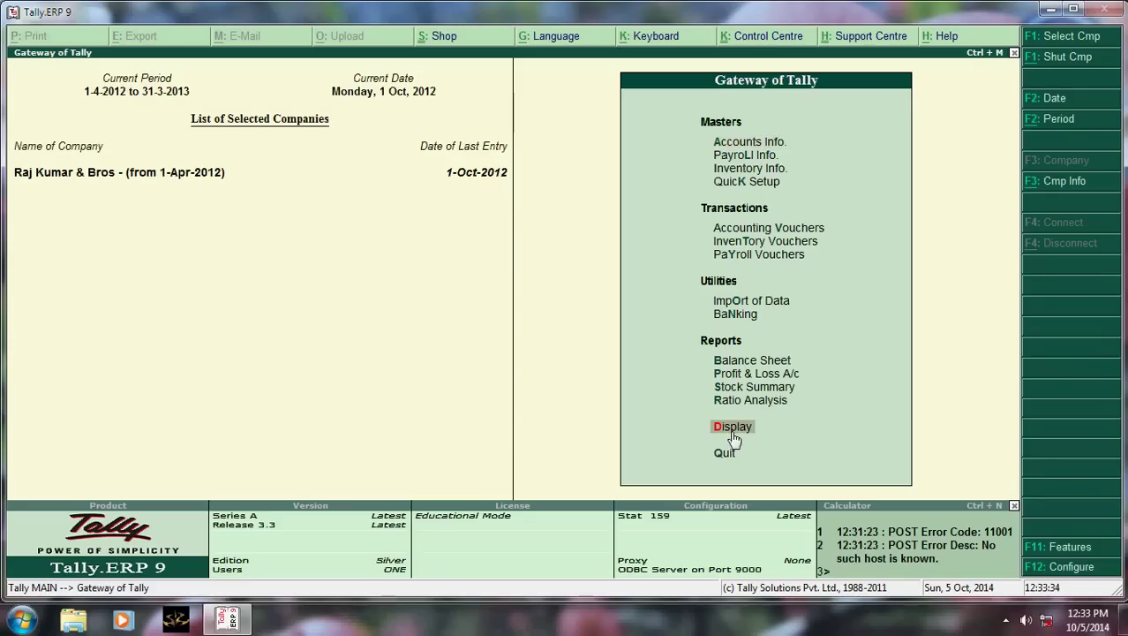
left_click(733, 428)
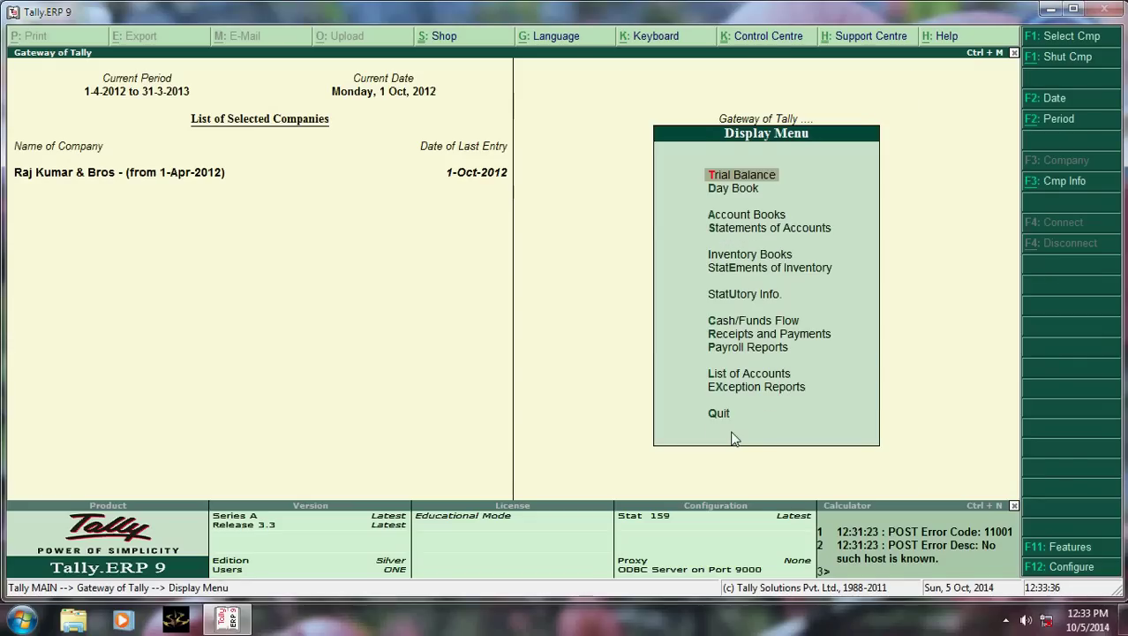
Open the Trial Balance in ledger-wise view and move to the Sangeeta Mobiles row
left_click(752, 177)
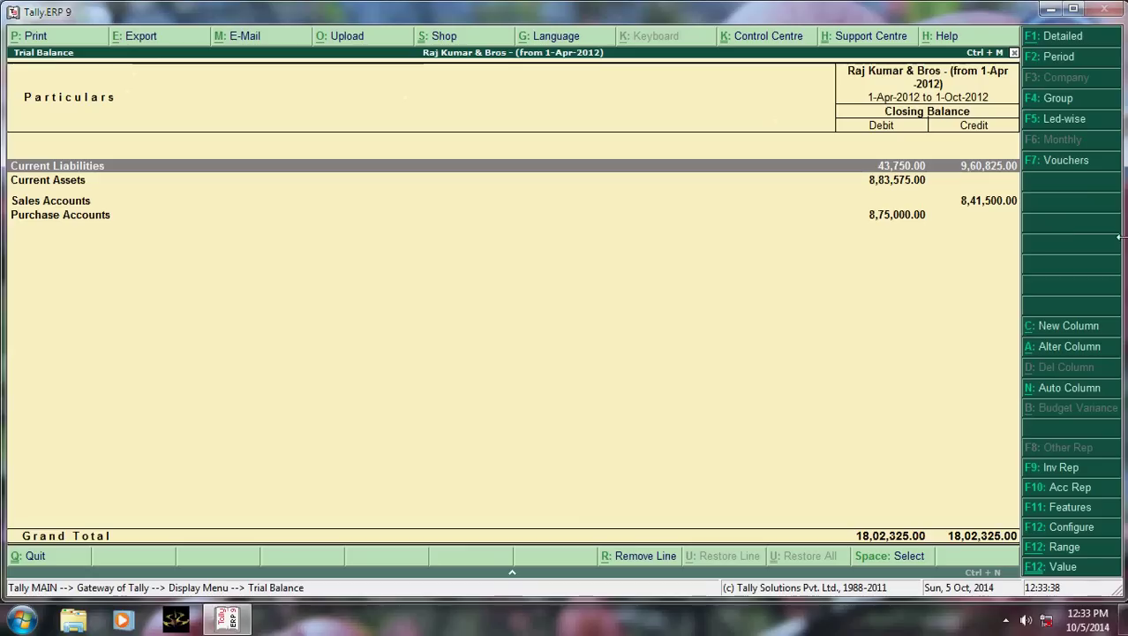
left_click(1056, 122)
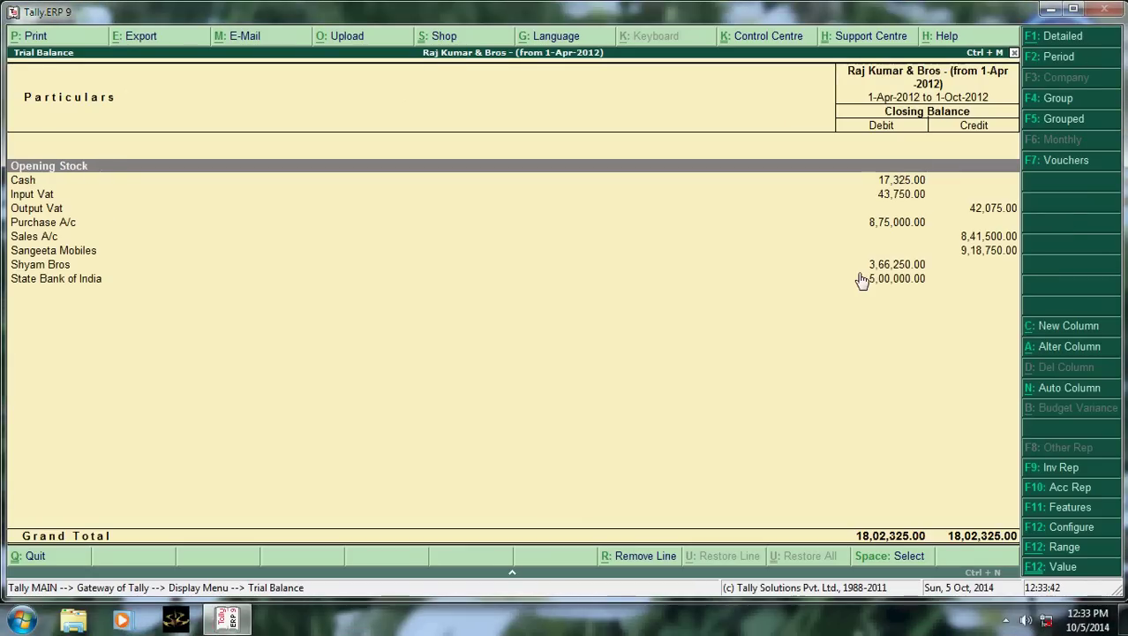
key("Down")
key("Down")
key("Down")
key("Down")
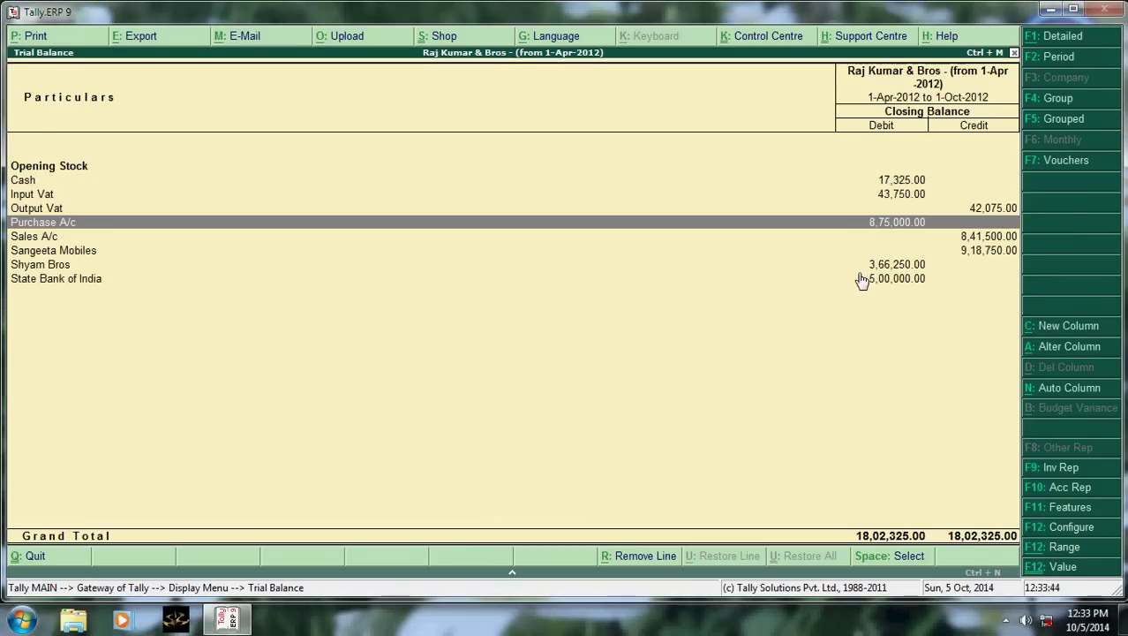
key("Down")
key("Down")
key("Down")
key("Up")
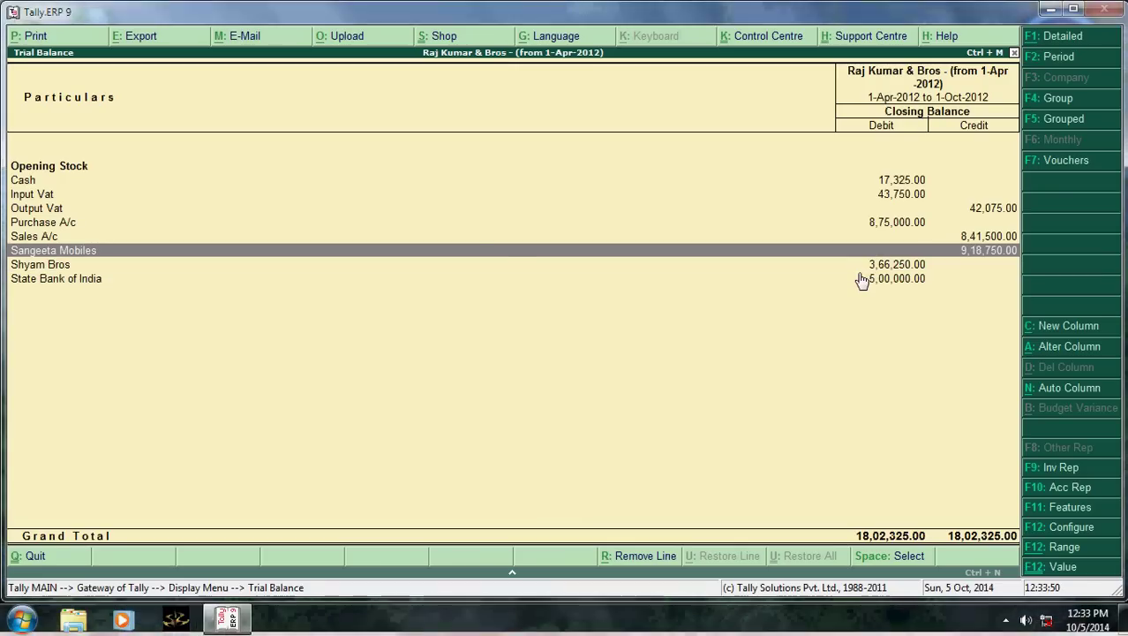
Open Sangeeta Mobiles' Ledger Alteration, then quit it without saving
key("Up")
key("Down")
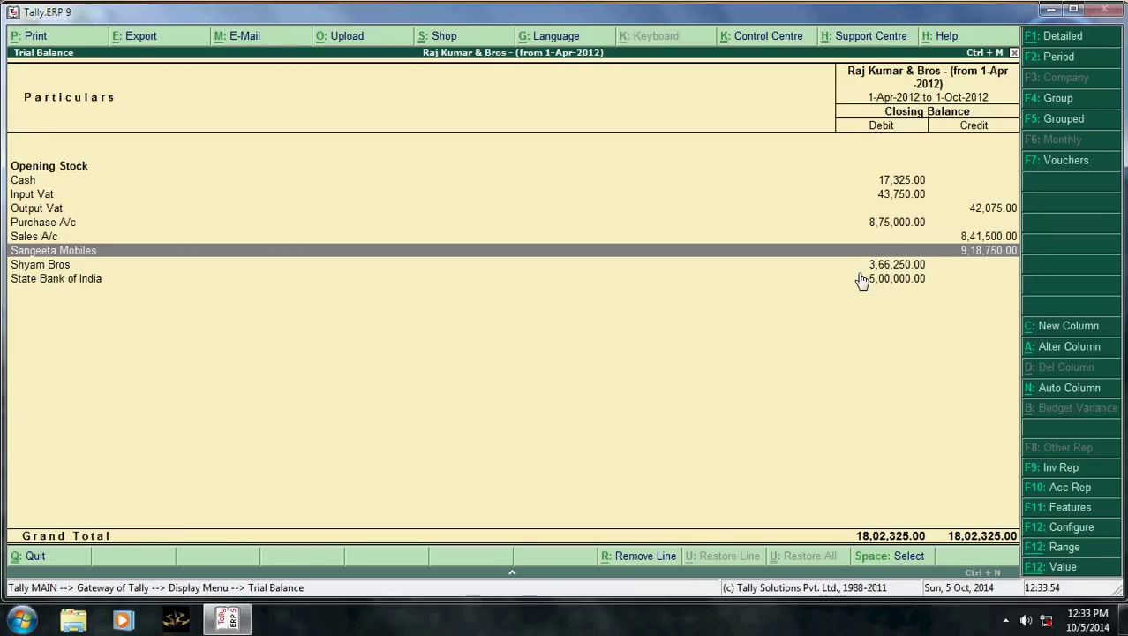
key("ctrl+Return")
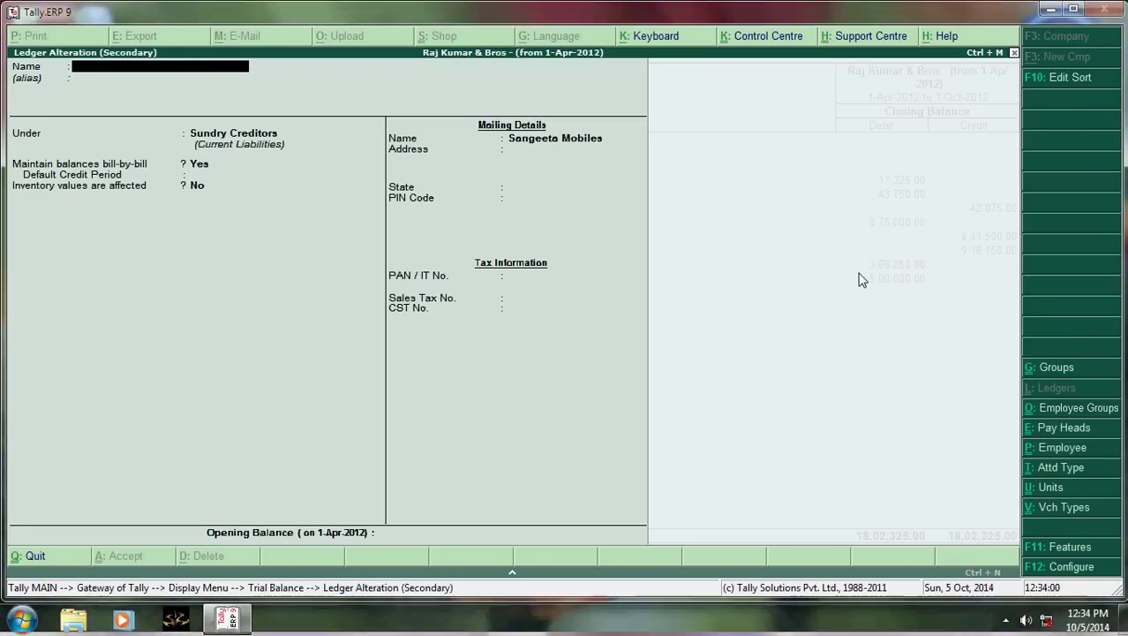
key("Escape")
key("Return")
key("Up")
key("Up")
key("Up")
key("Up")
key("Up")
key("Up")
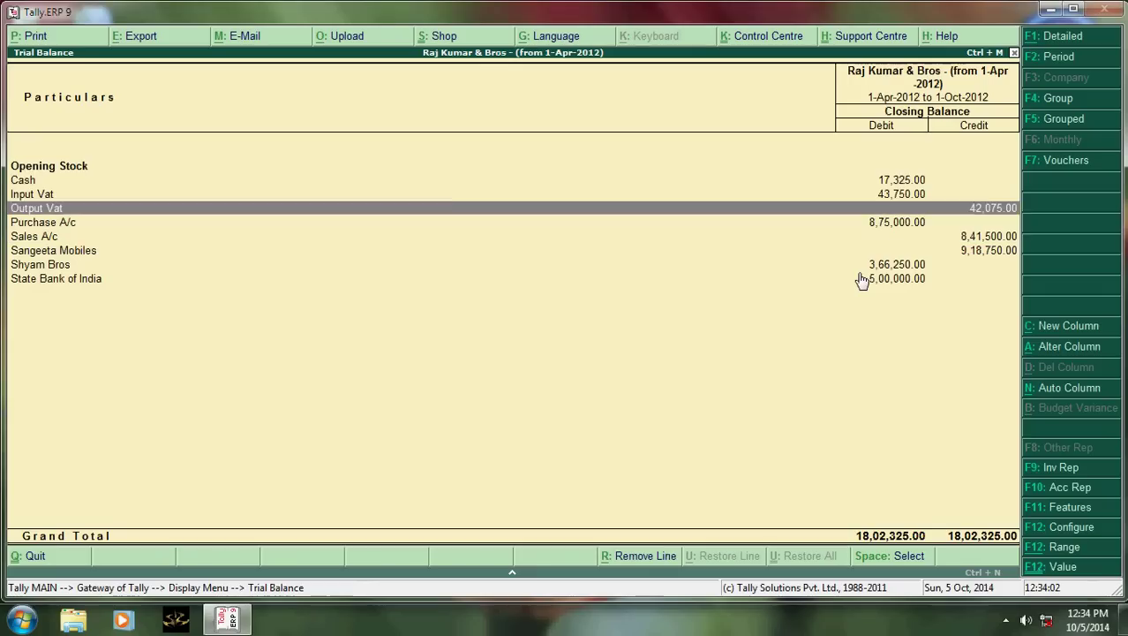
key("Down")
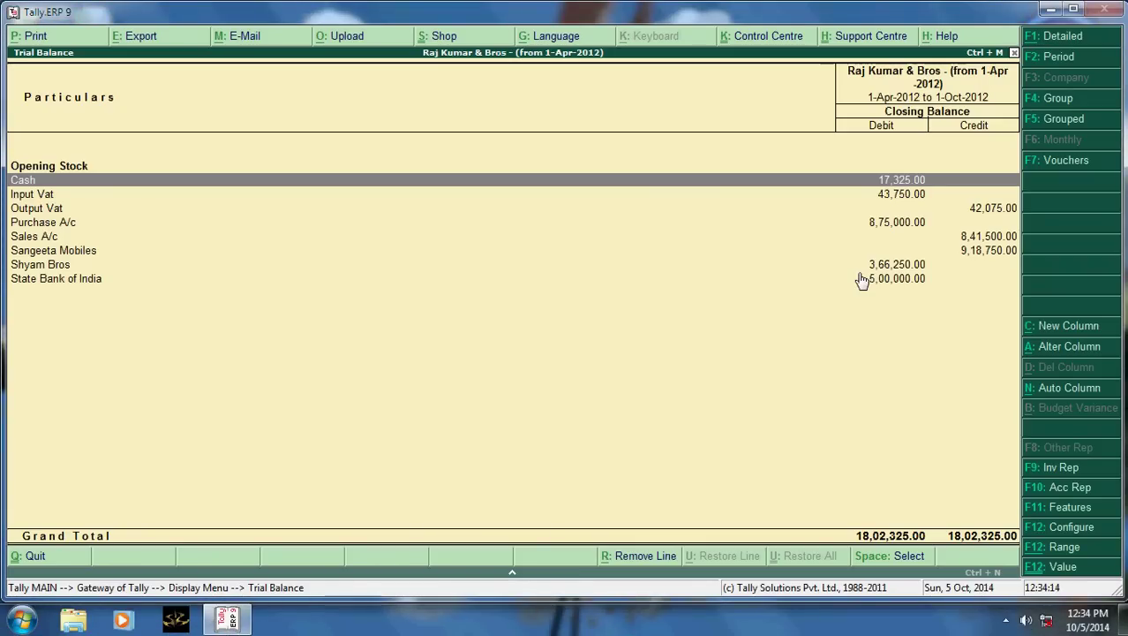
key("alt+r")
key("alt+r")
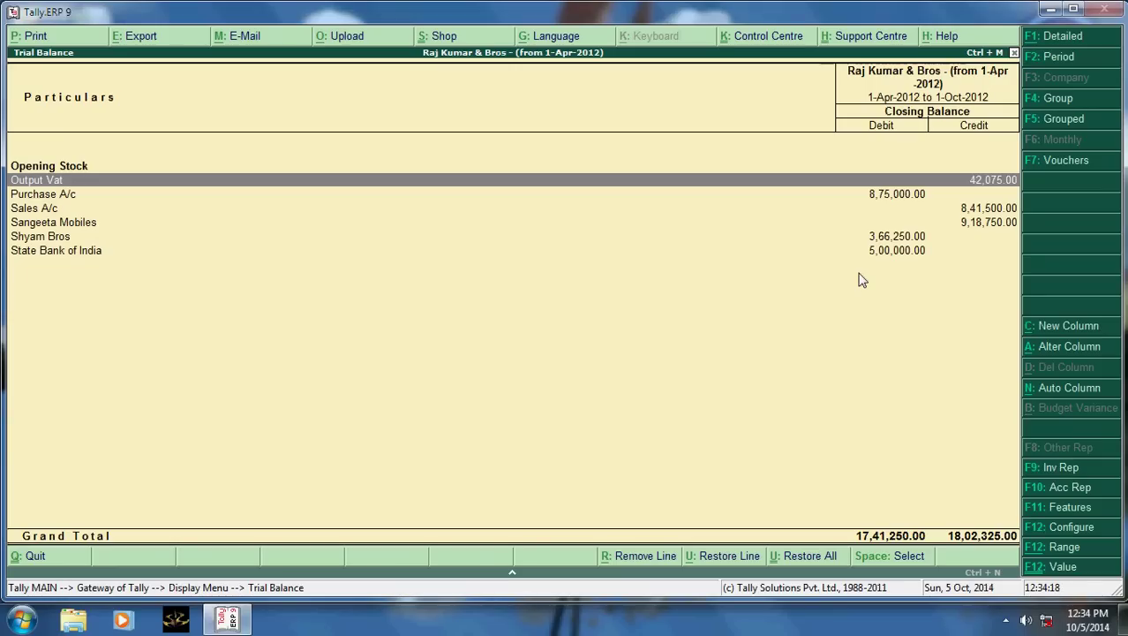
key("ctrl+u")
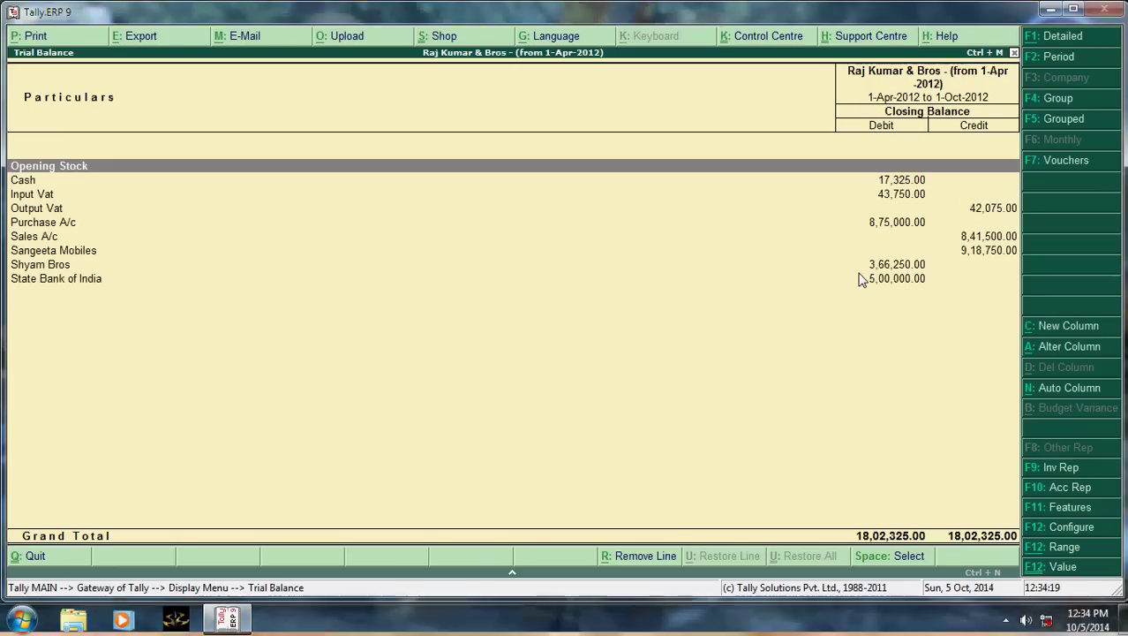
key("Down")
key("Down")
key("Down")
key("Down")
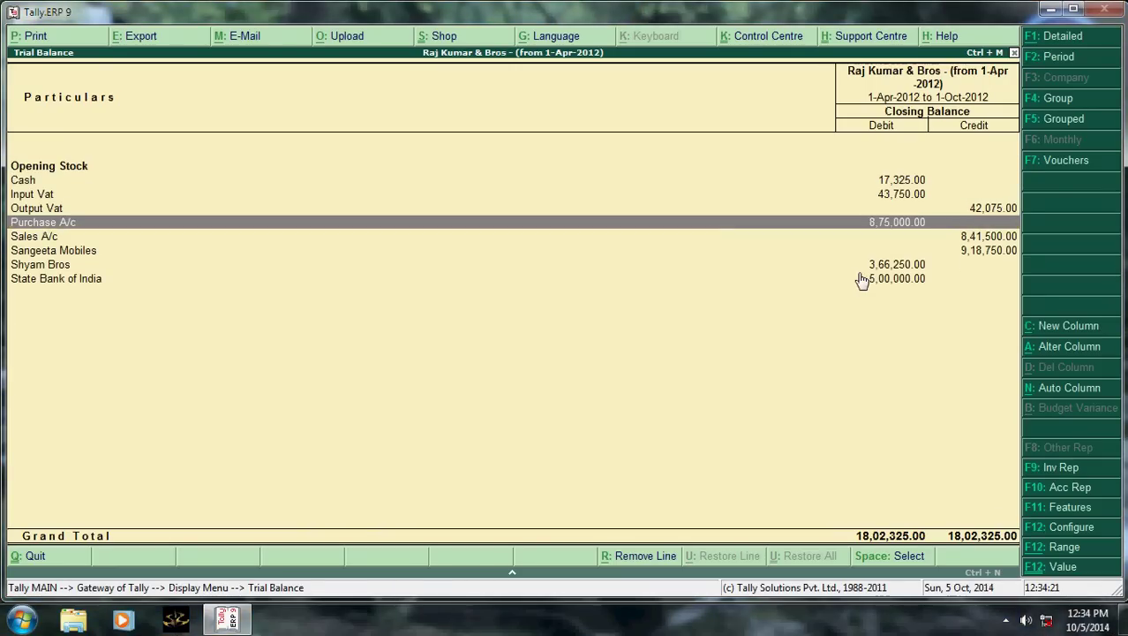
From Account Books > Ledger, open the State Bank of India ledger vouchers
key("Escape")
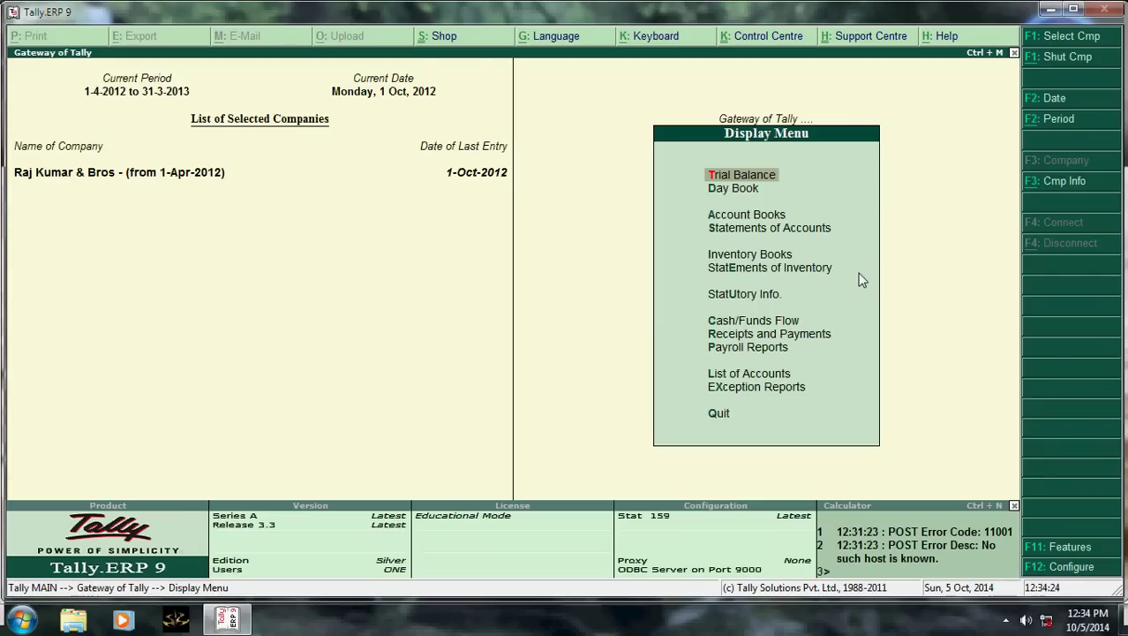
key("Down")
key("Down")
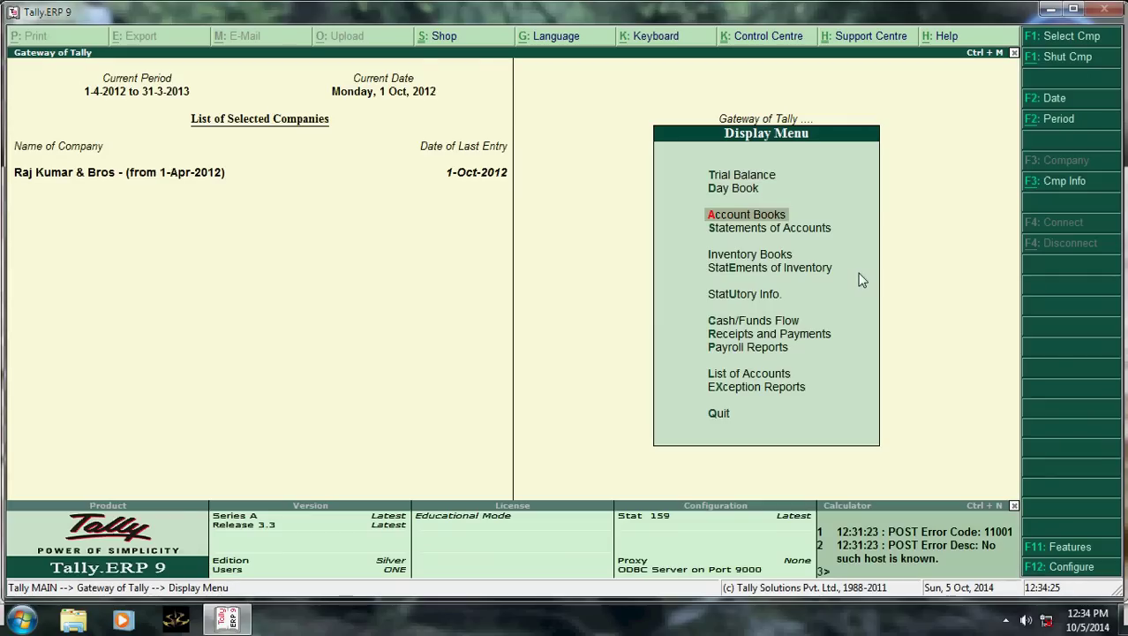
key("Return")
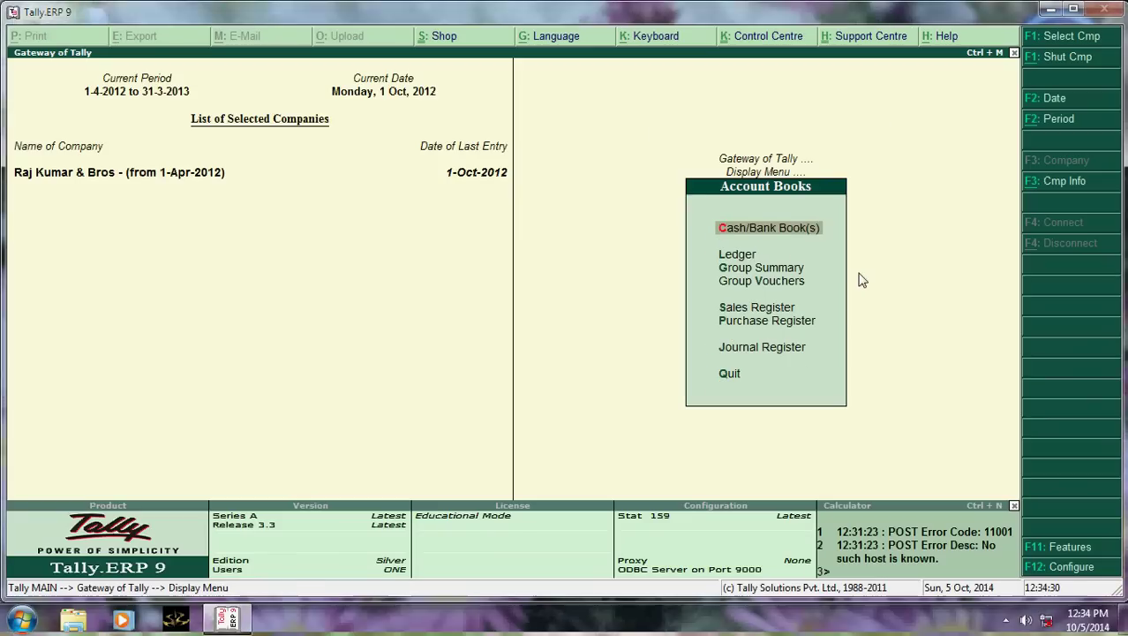
key("Down")
key("Return")
key("Down")
key("Down")
key("Down")
key("Down")
key("Down")
key("Down")
key("Down")
key("Down")
key("Down")
key("Down")
key("Down")
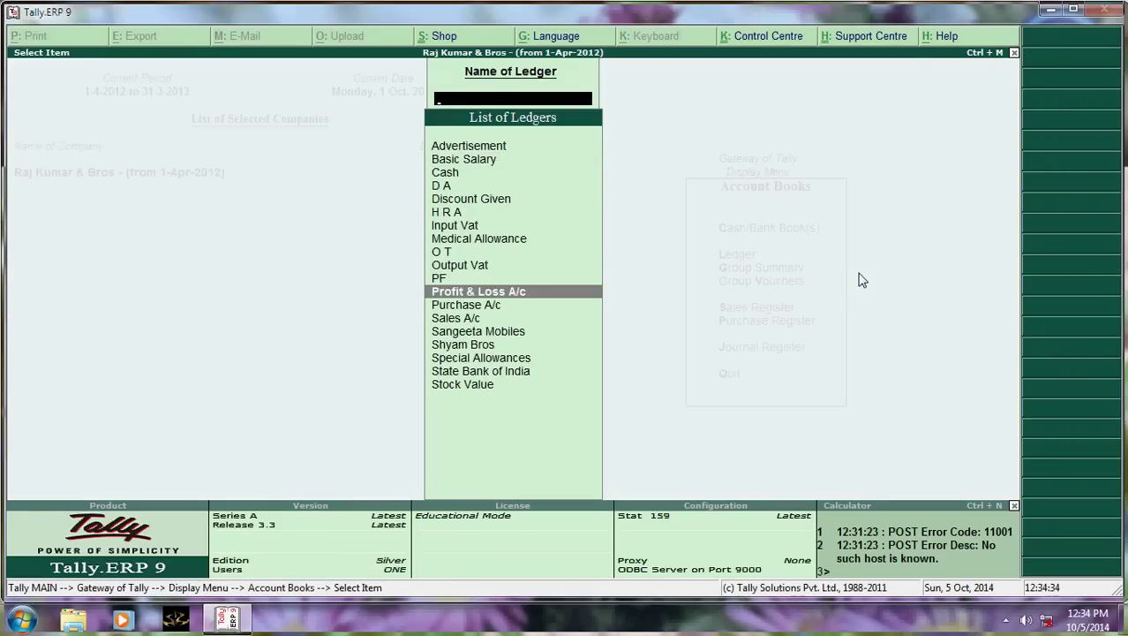
key("Up")
key("Up")
key("Up")
key("Up")
key("Up")
key("Up")
key("Up")
key("Up")
key("Down")
key("Down")
key("Down")
key("Down")
key("Down")
key("Down")
key("Down")
key("Down")
key("Down")
key("Down")
key("Down")
key("Down")
key("Down")
key("Up")
key("Up")
key("Up")
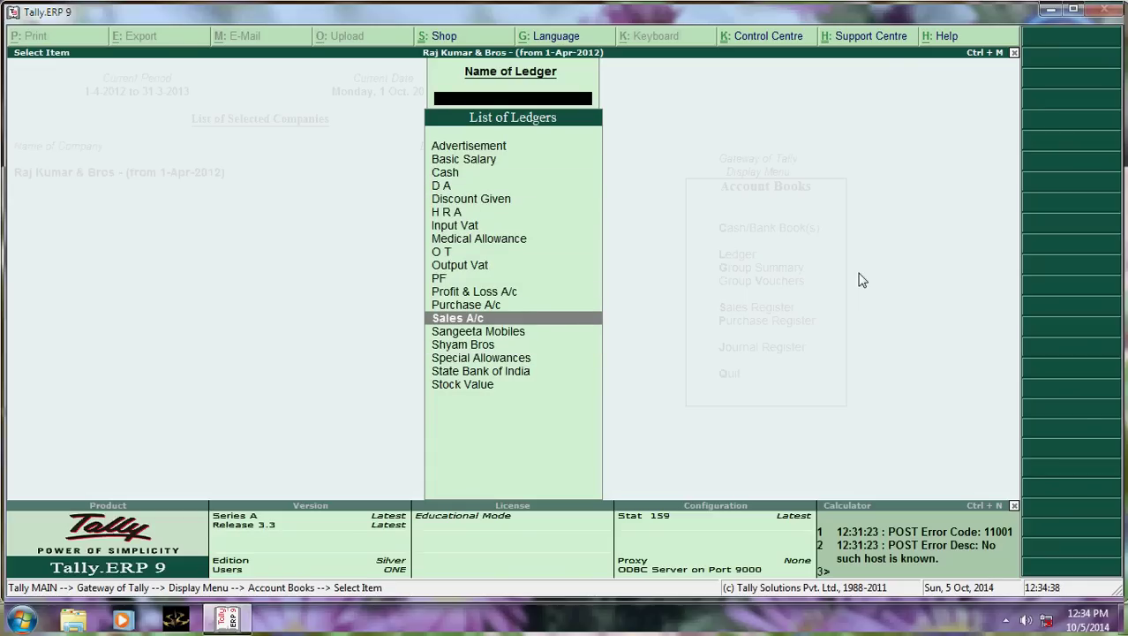
key("Down")
key("Down")
key("Down")
key("Down")
key("Return")
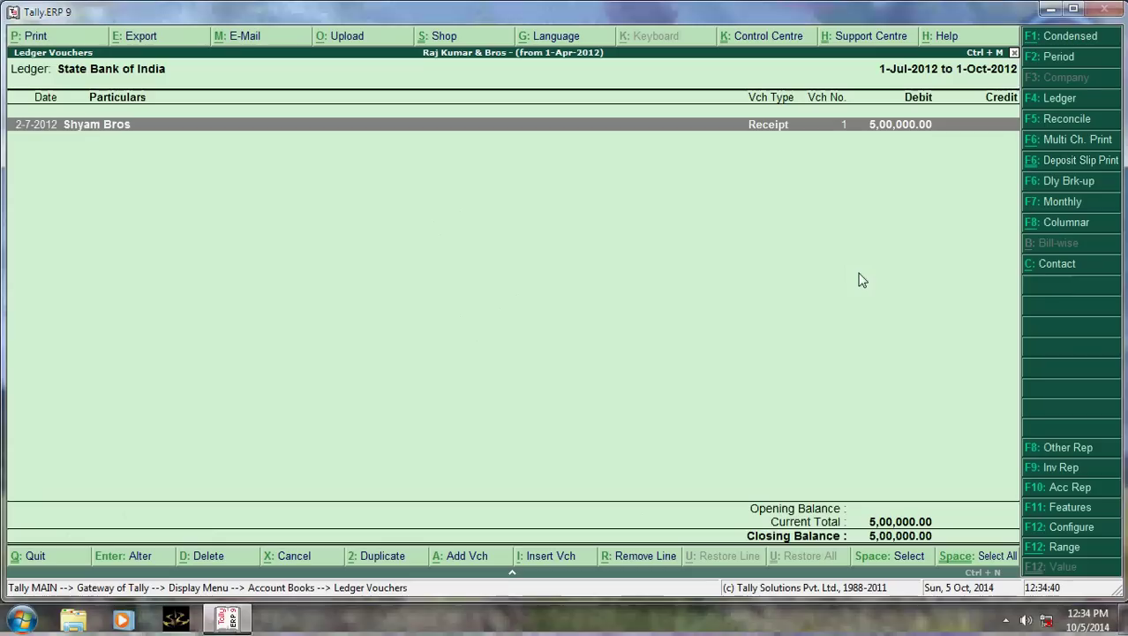
View State Bank of India's bank reconciliation, then close it, the ledger vouchers and the ledger list
left_click(1054, 122)
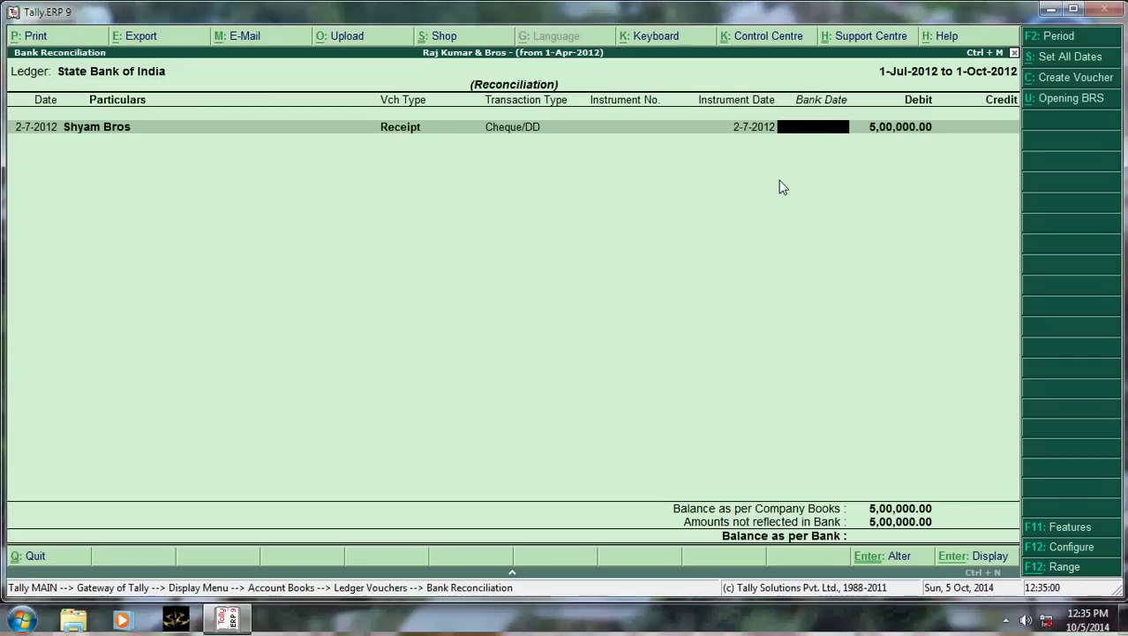
key("Escape")
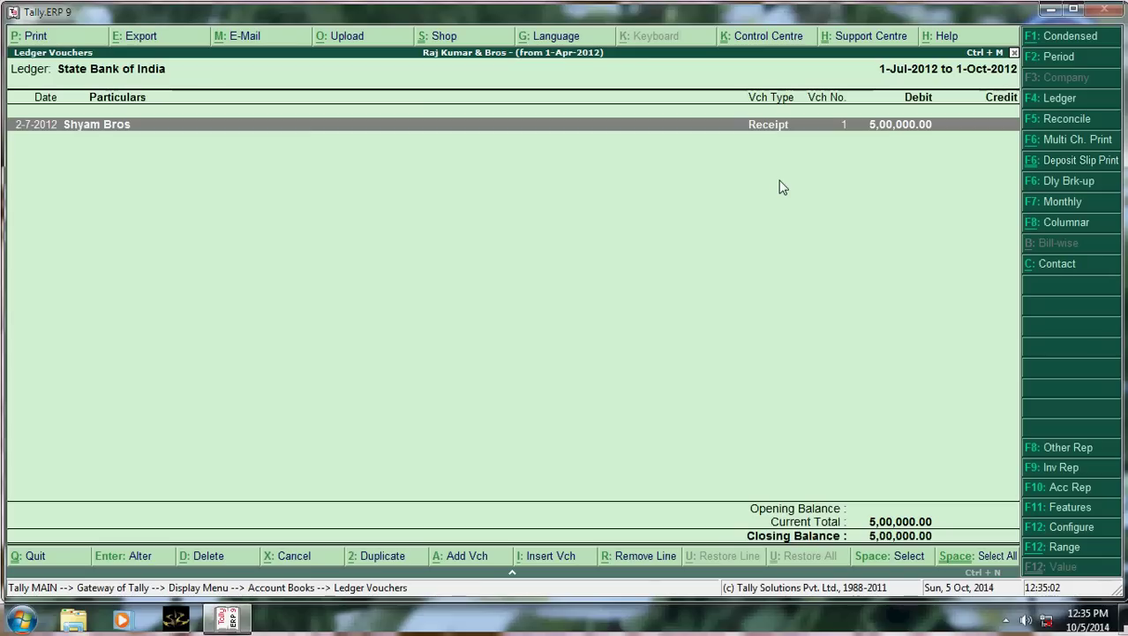
key("Escape")
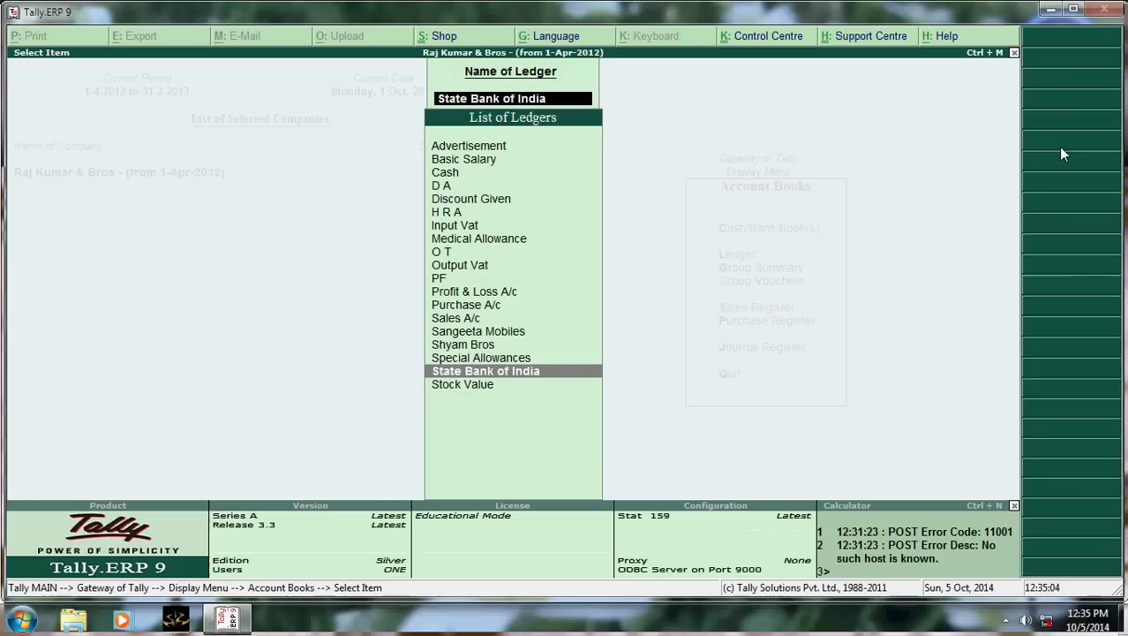
key("BackSpace")
key("Escape")
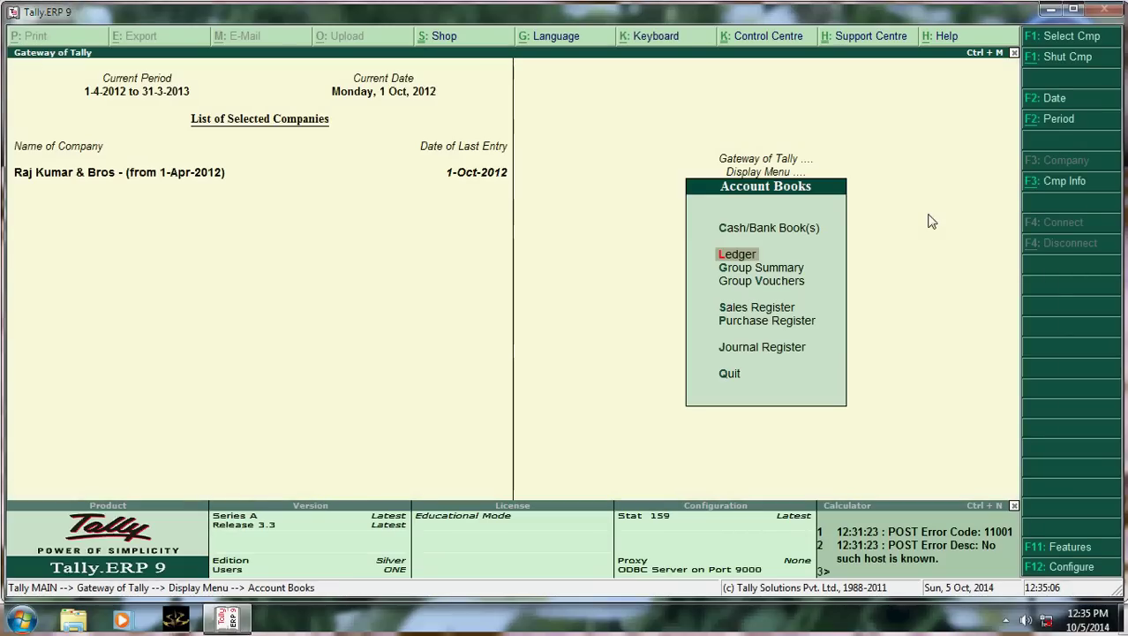
Shut the current company and reload Raj Kumar & Bros (from 1-Apr-2012)
left_click(1070, 59)
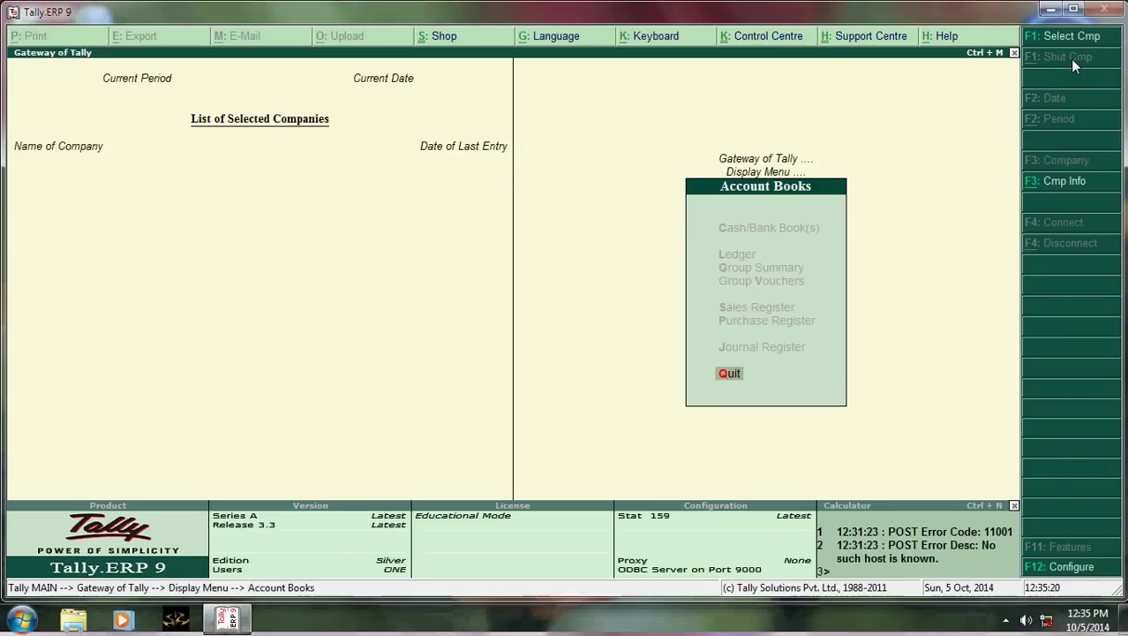
left_click(1077, 40)
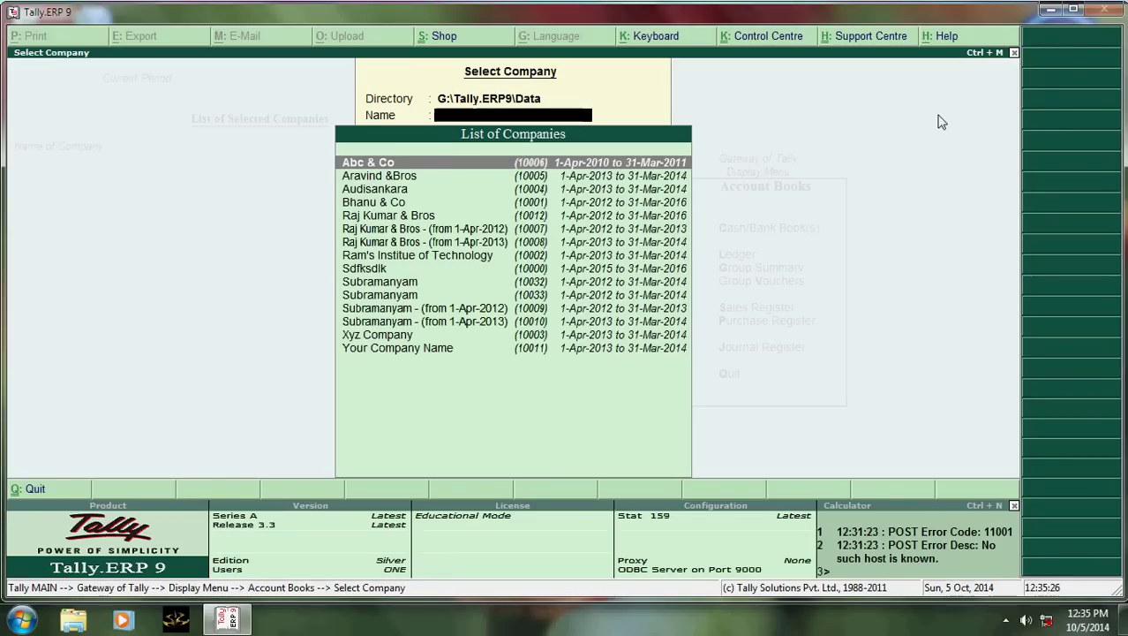
key("Down")
key("Down")
key("Down")
key("Down")
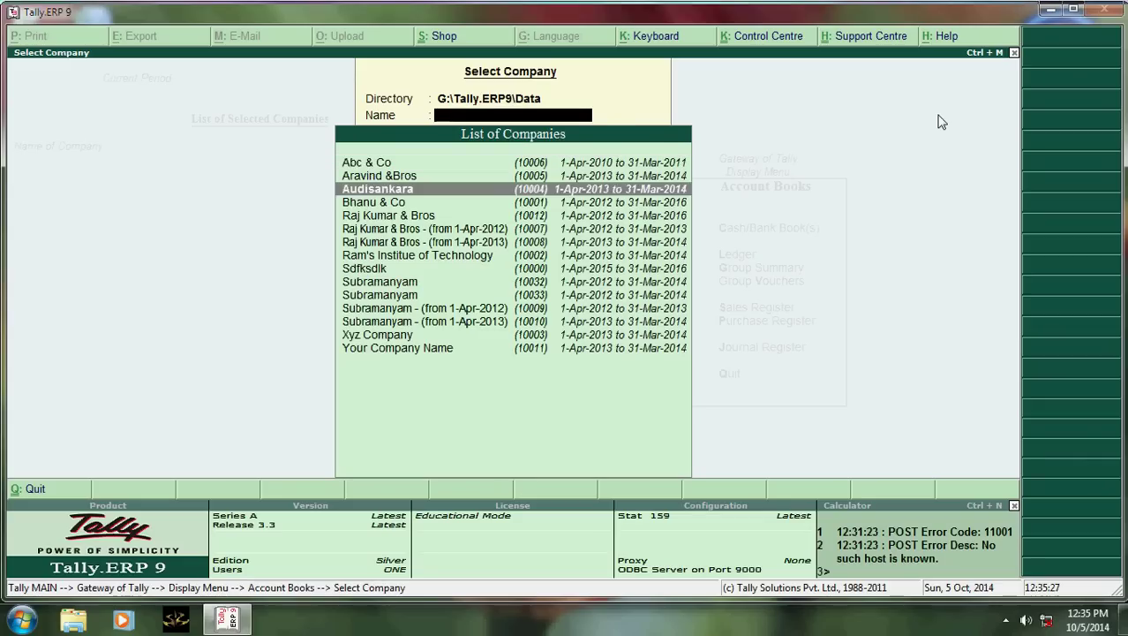
key("Down")
key("Return")
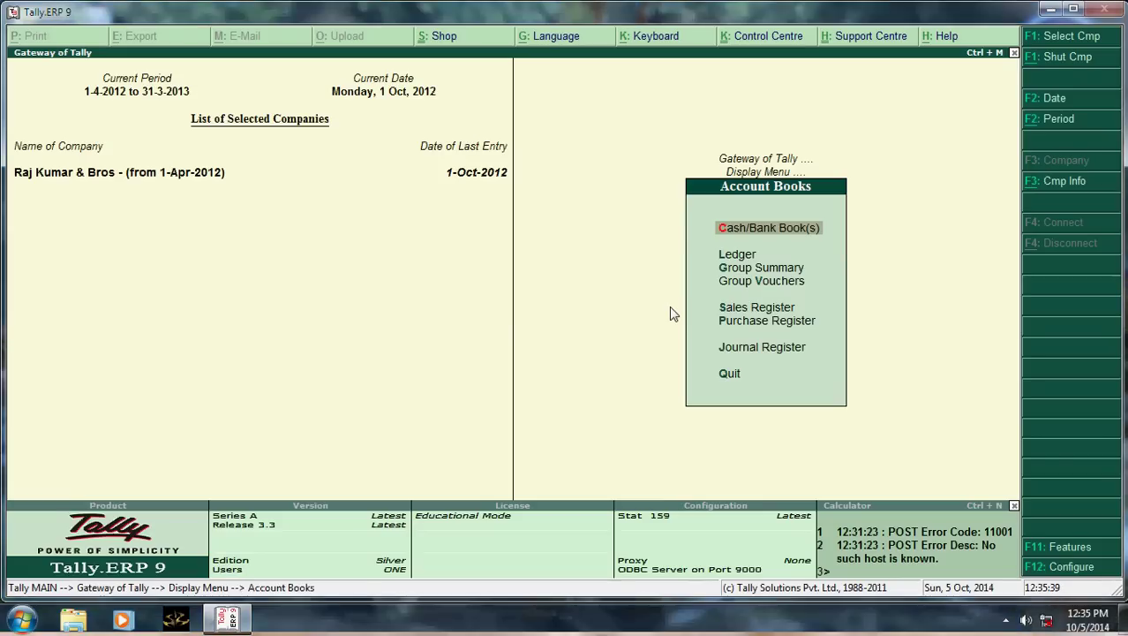
Return to the Display menu and open the Day Book for 1-Oct-2012
key("Escape")
key("Down")
key("Down")
key("Up")
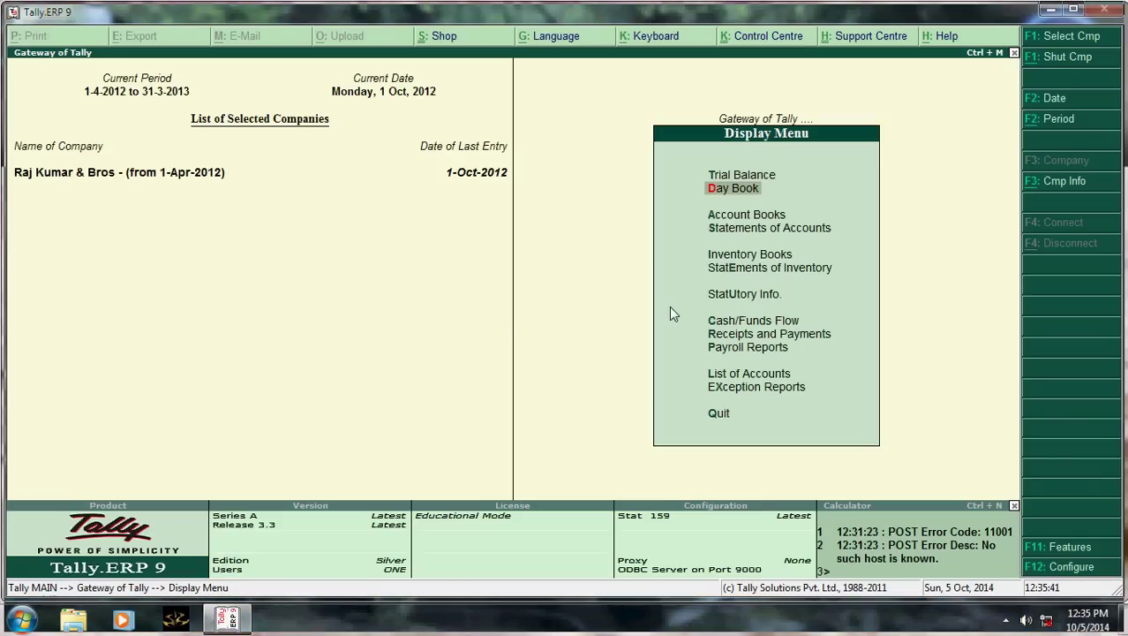
key("Return")
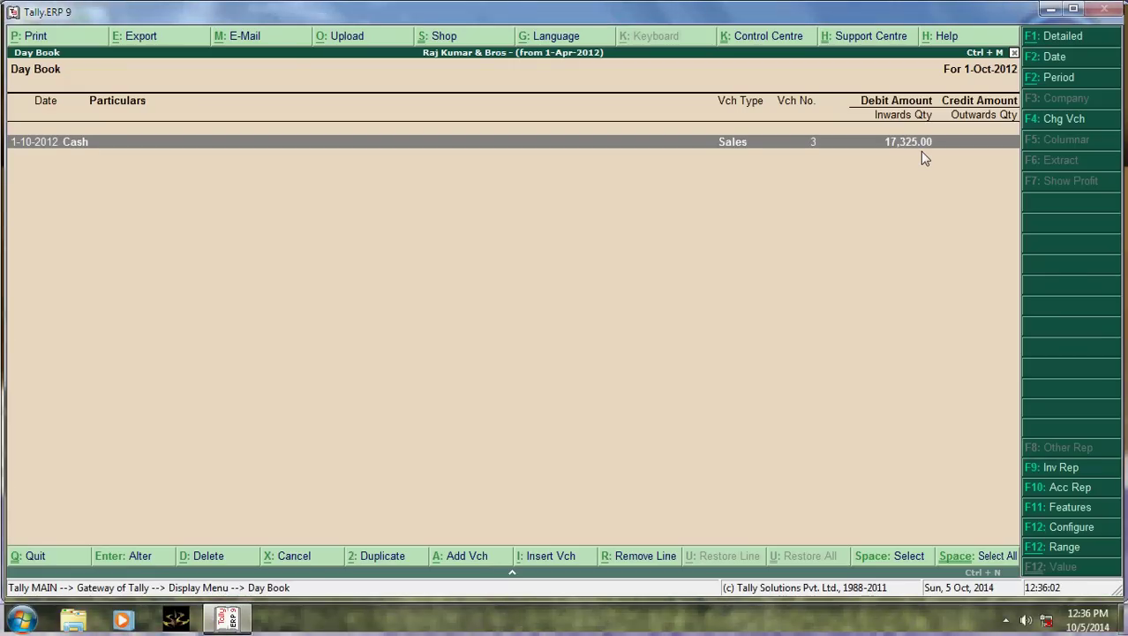
Duplicate sales voucher No. 3 and date the copy 2-Oct-2012
key("alt+2")
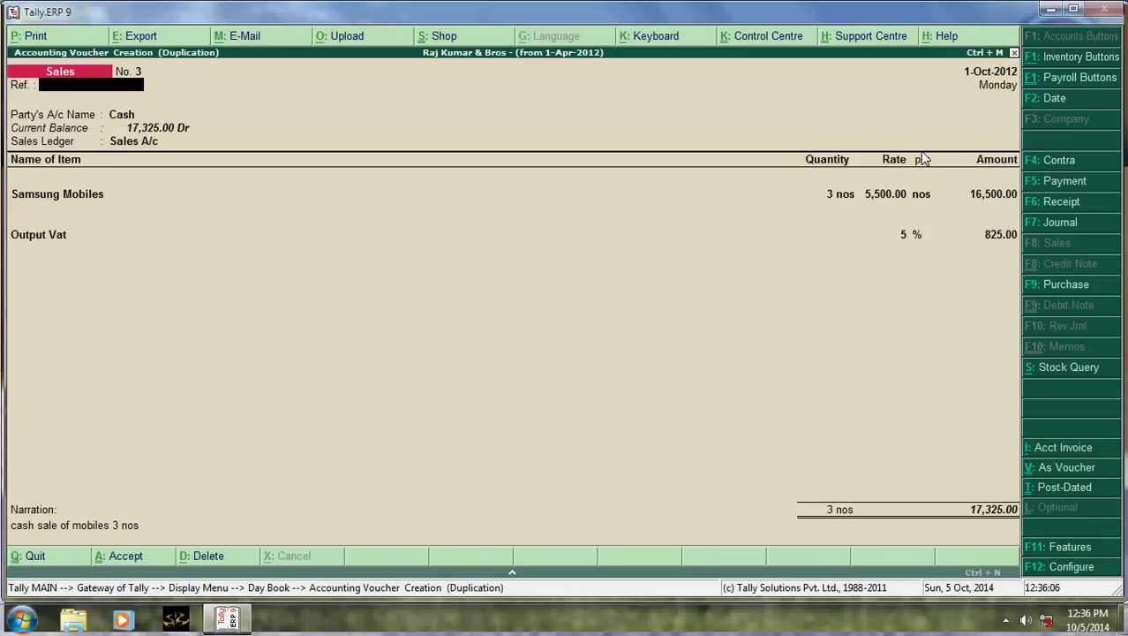
key("F2")
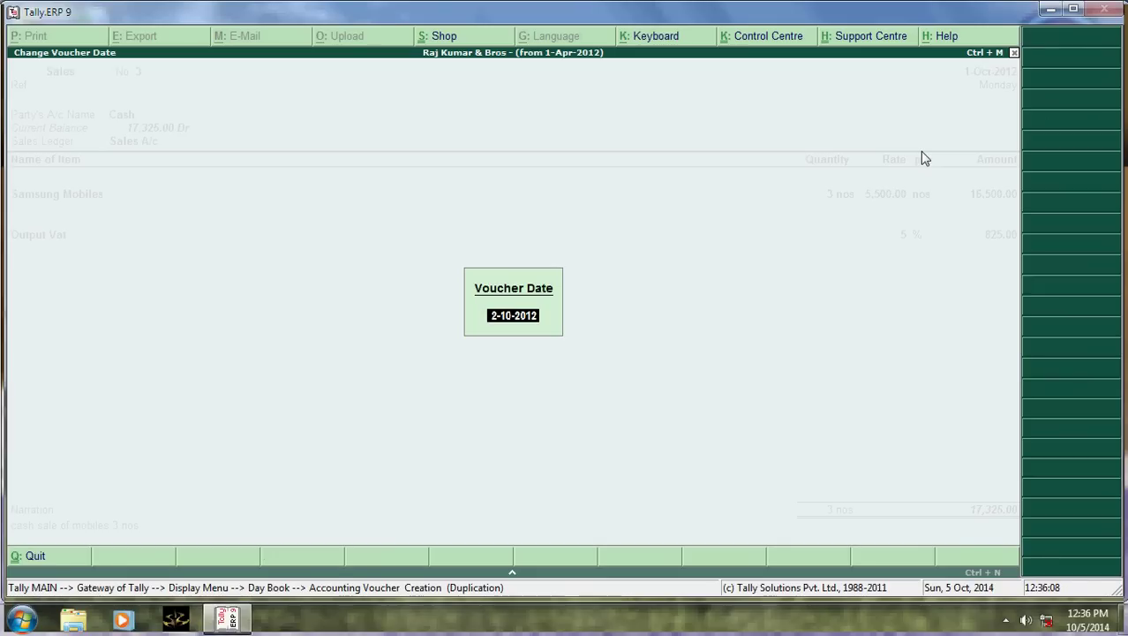
type("2")
key("Return")
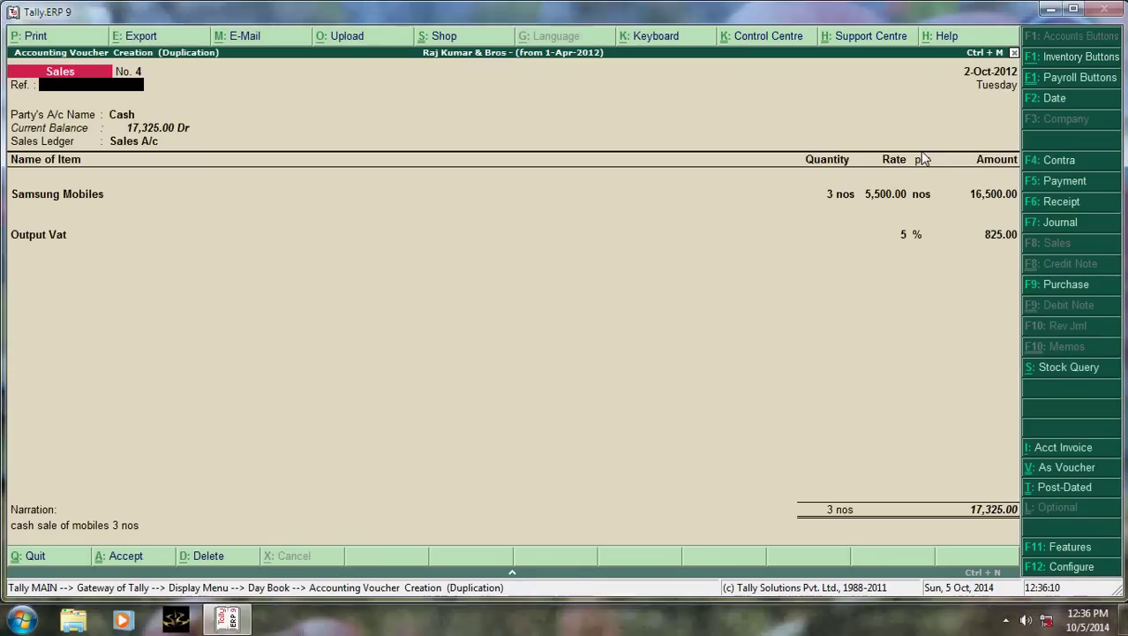
Change the Samsung Mobiles quantity to 4 nos and accept the 23,100.00 voucher
key("Return")
key("Return")
key("Return")
key("Return")
key("Return")
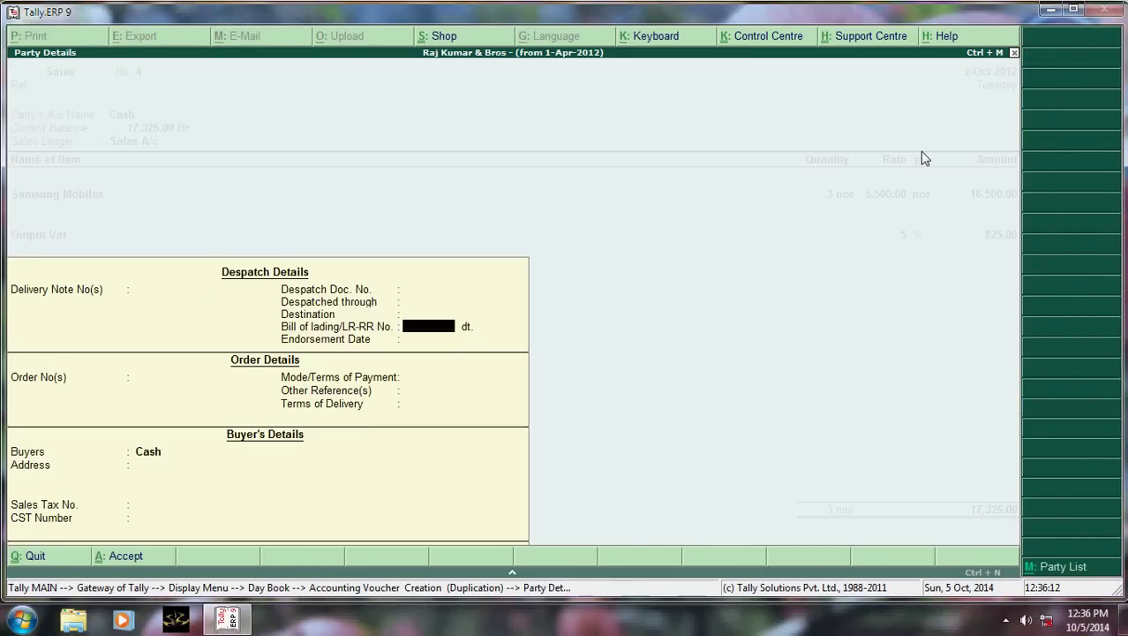
key("ctrl+a")
key("Return")
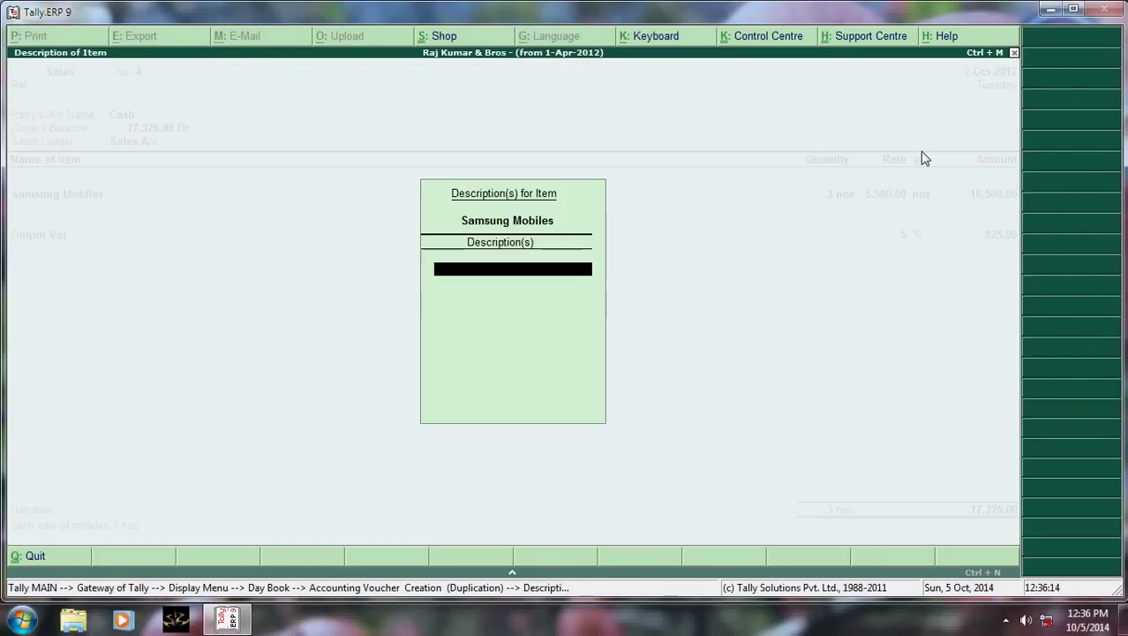
key("Return")
key("Return")
key("BackSpace")
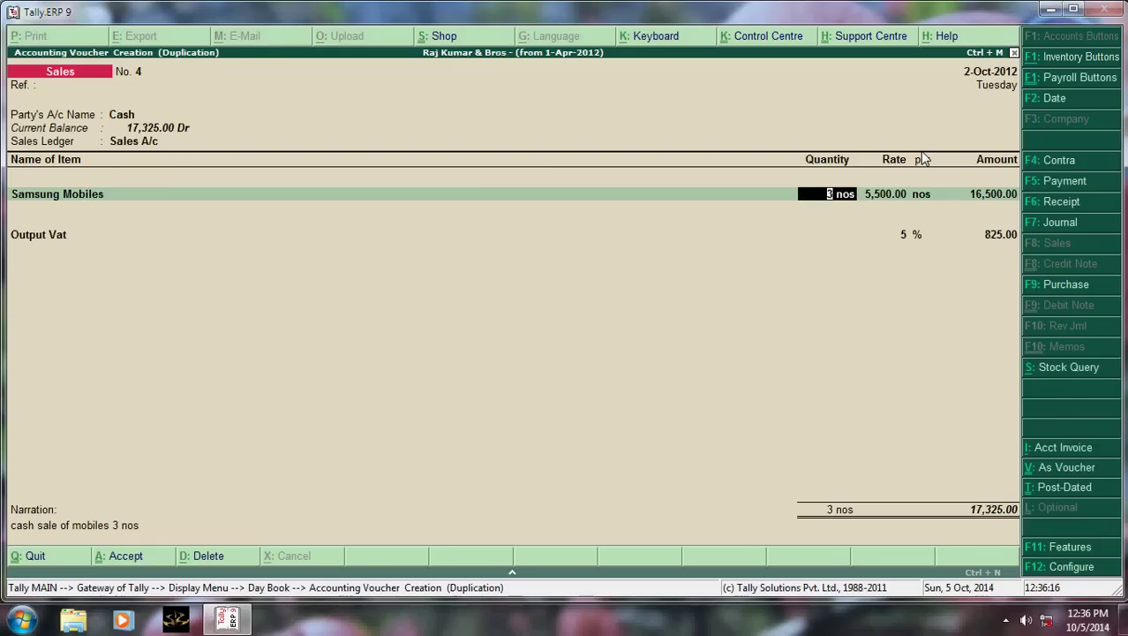
type("4")
key("Return")
key("Return")
key("Return")
key("Return")
key("Return")
key("Return")
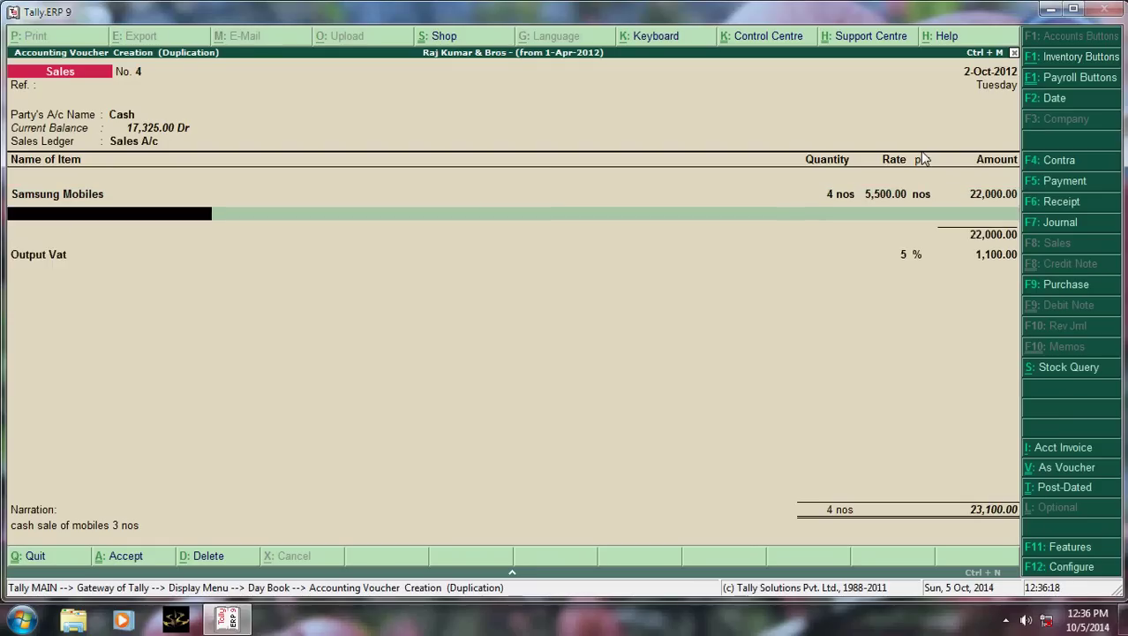
key("Return")
key("Return")
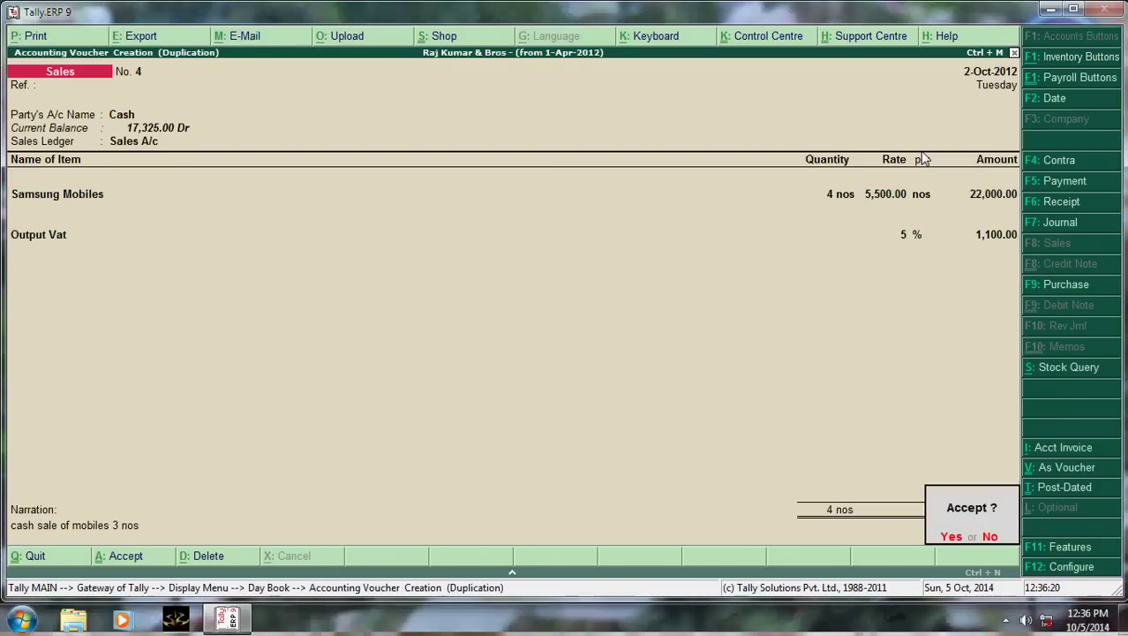
key("Return")
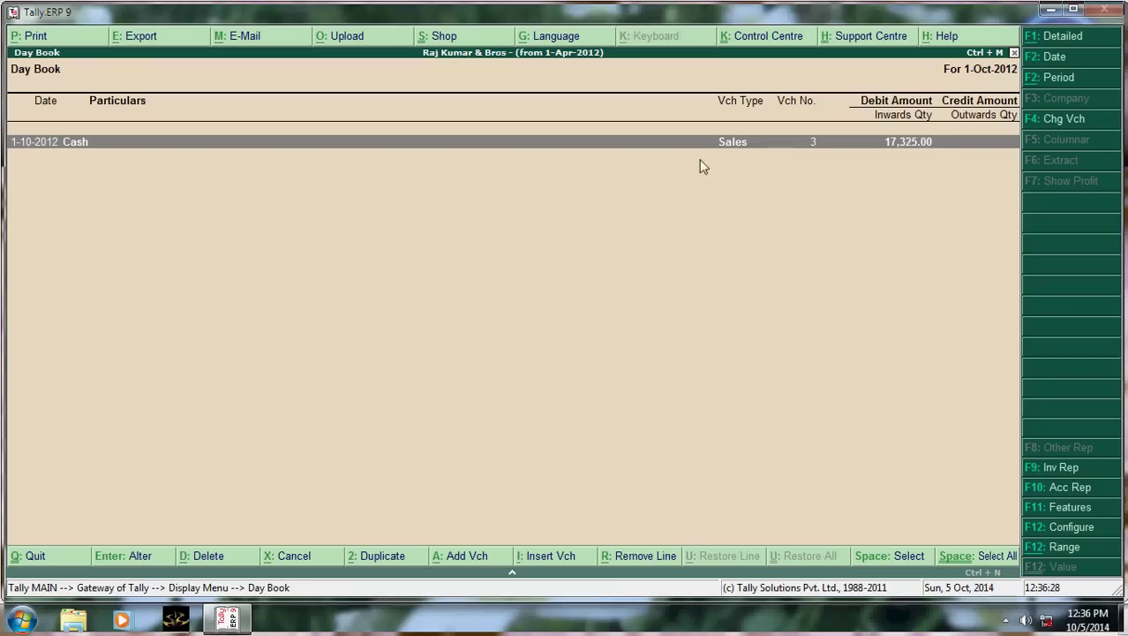
Set the Day Book period to end on 2-Oct-2012
left_click(1059, 81)
key("Return")
type("2-10")
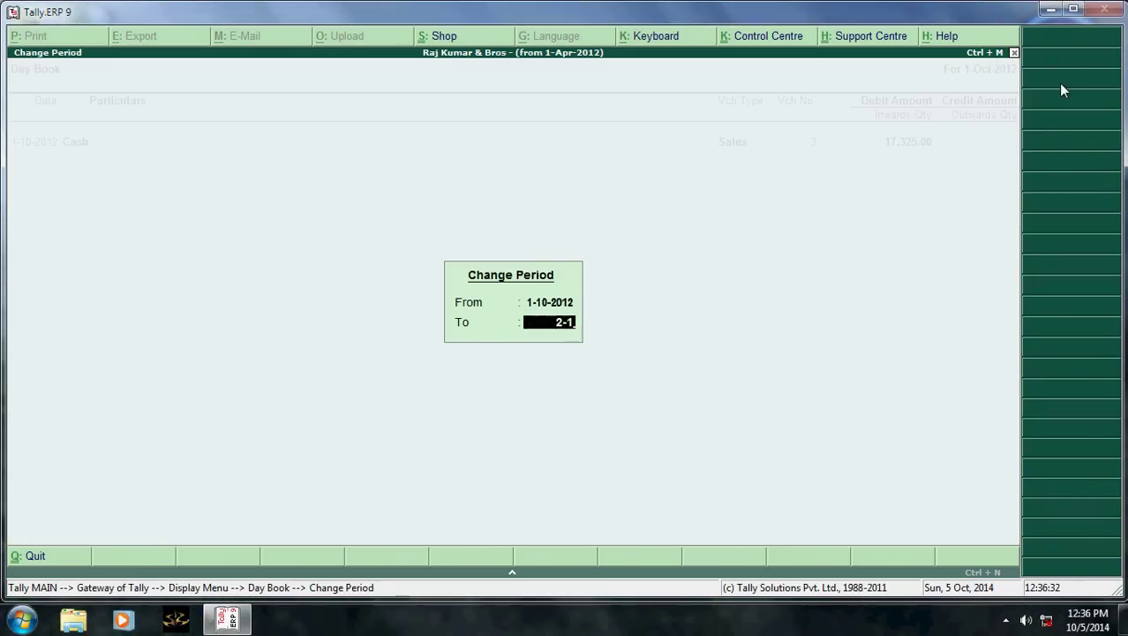
key("Return")
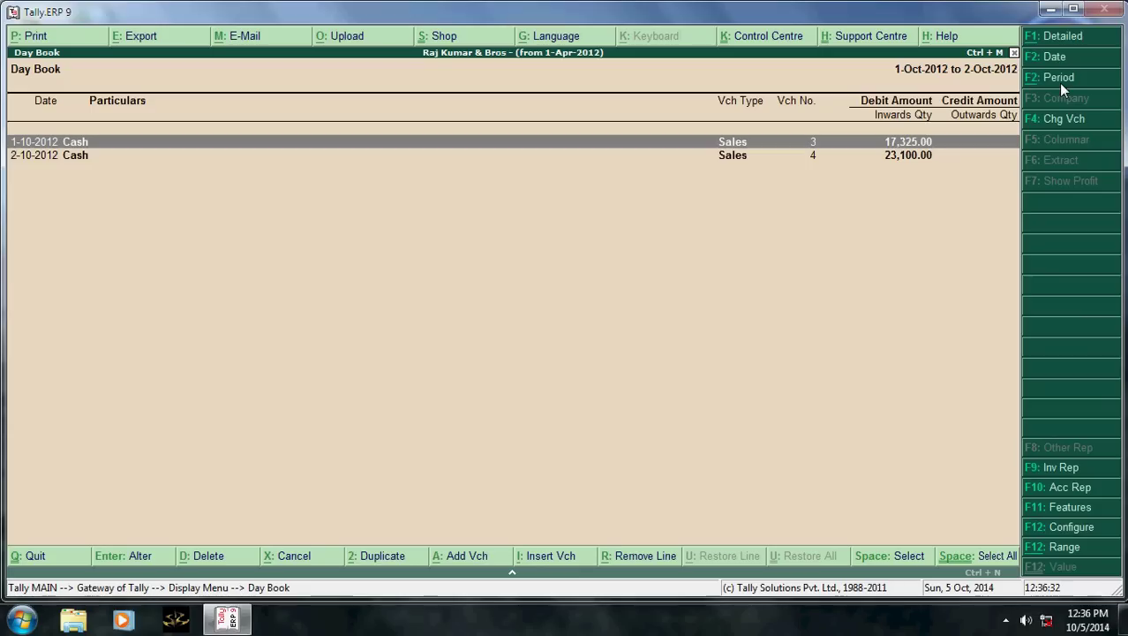
Review sales vouchers No. 3 and No. 4, then exit to the Gateway of Tally
left_click(920, 159)
key("Up")
key("Return")
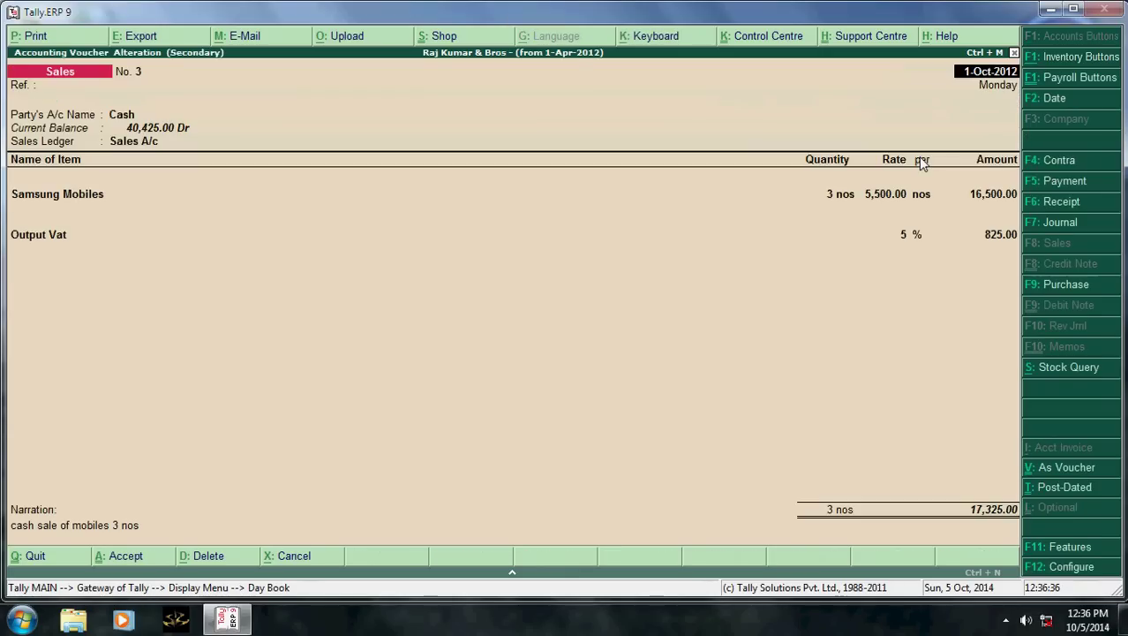
key("Escape")
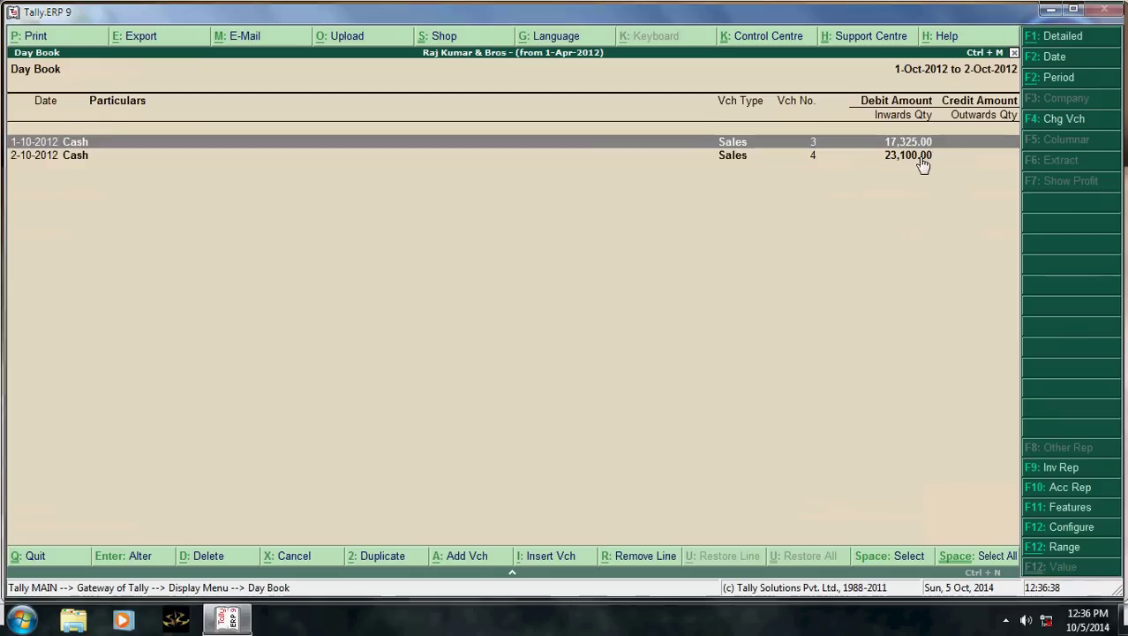
left_click(919, 159)
key("Return")
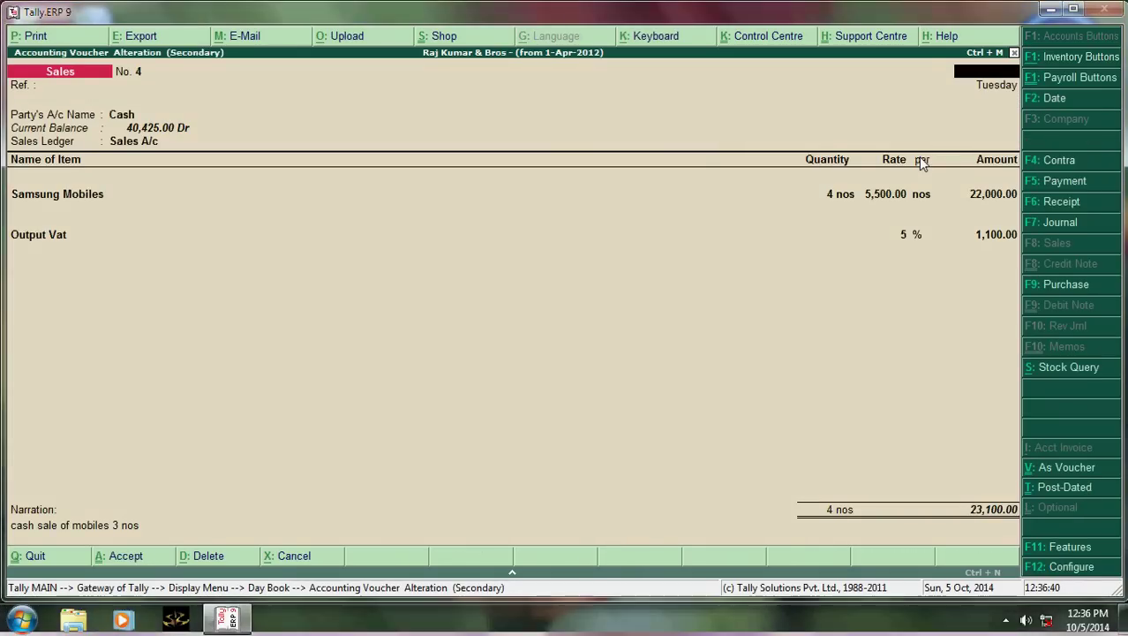
key("Escape")
key("y")
key("Escape")
key("Escape")
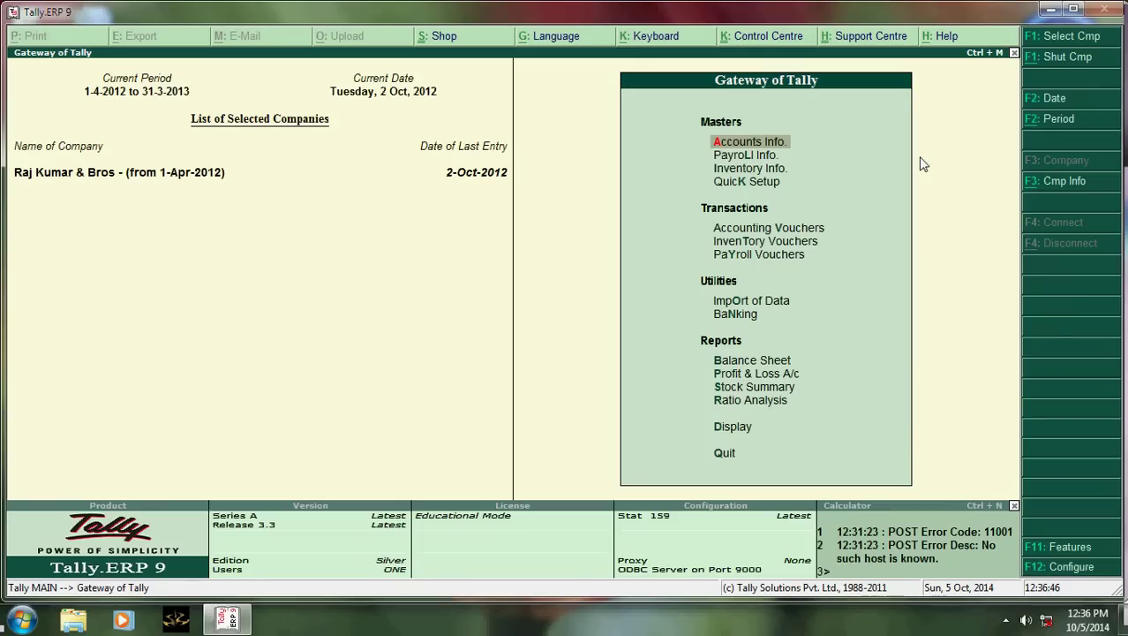
Start a new Sales voucher No. 5 from Accounting Vouchers and list the party ledgers
key("Down")
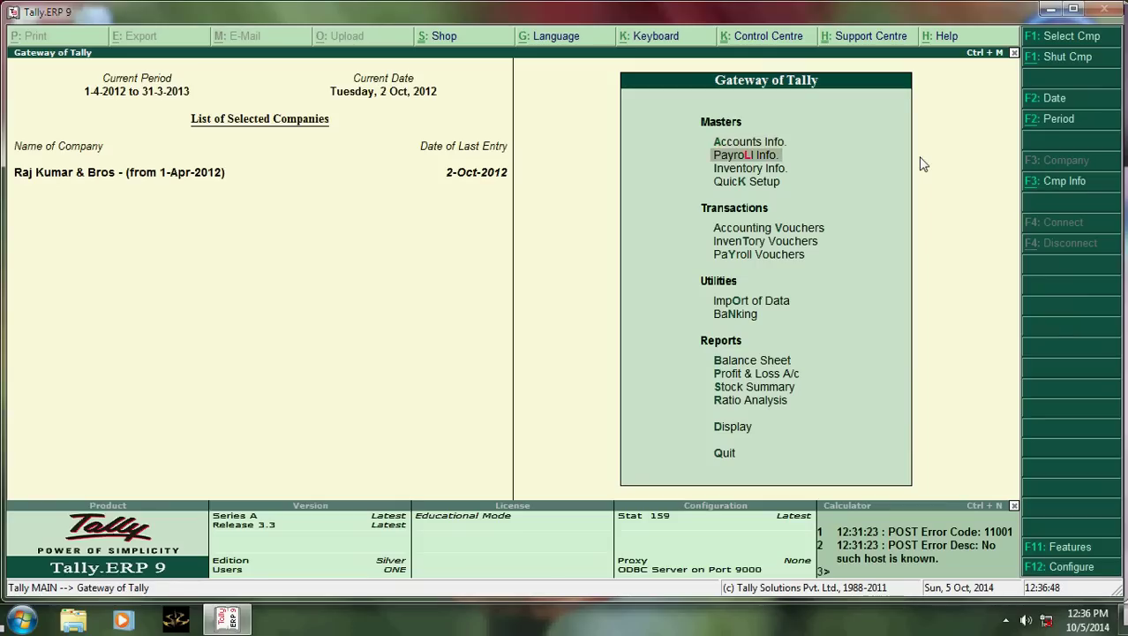
key("Down")
key("Down")
key("Down")
key("Down")
key("Up")
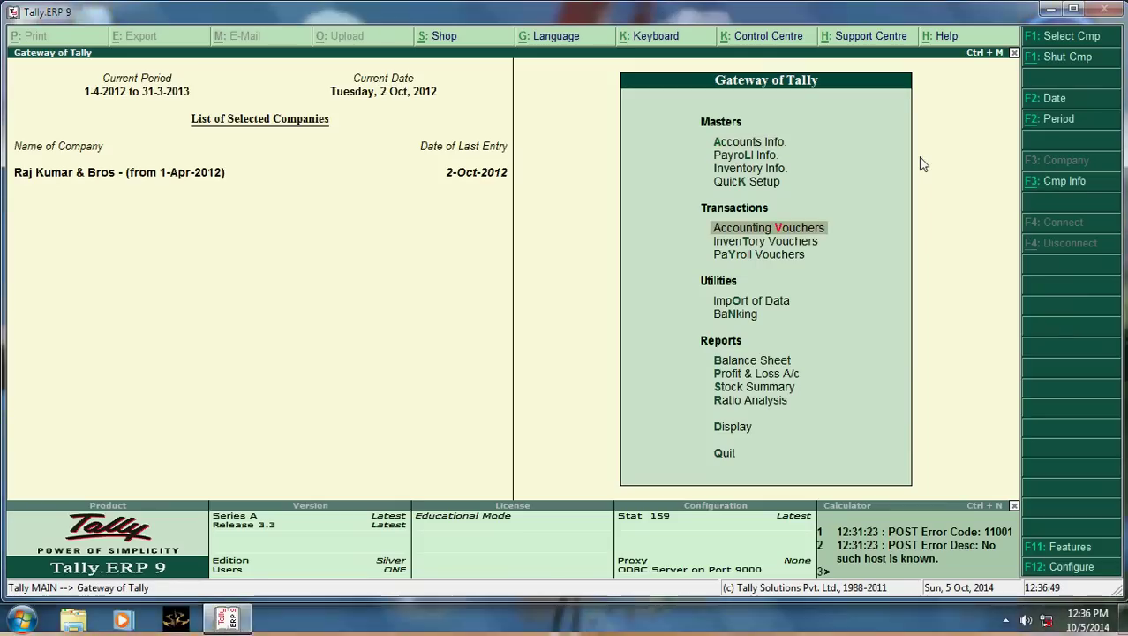
key("Return")
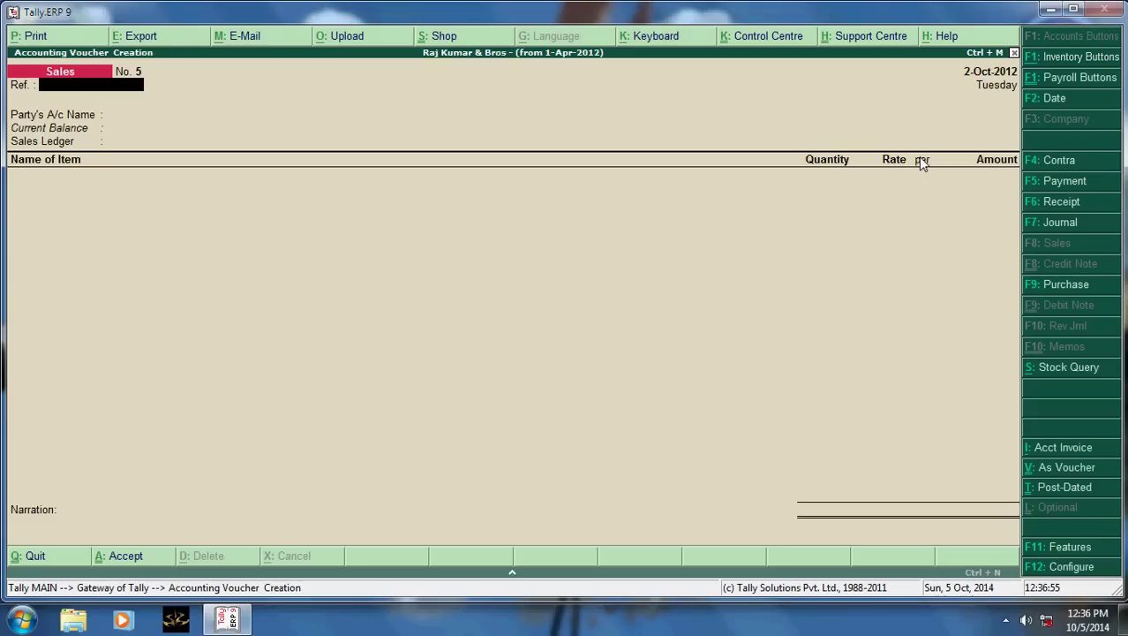
key("Return")
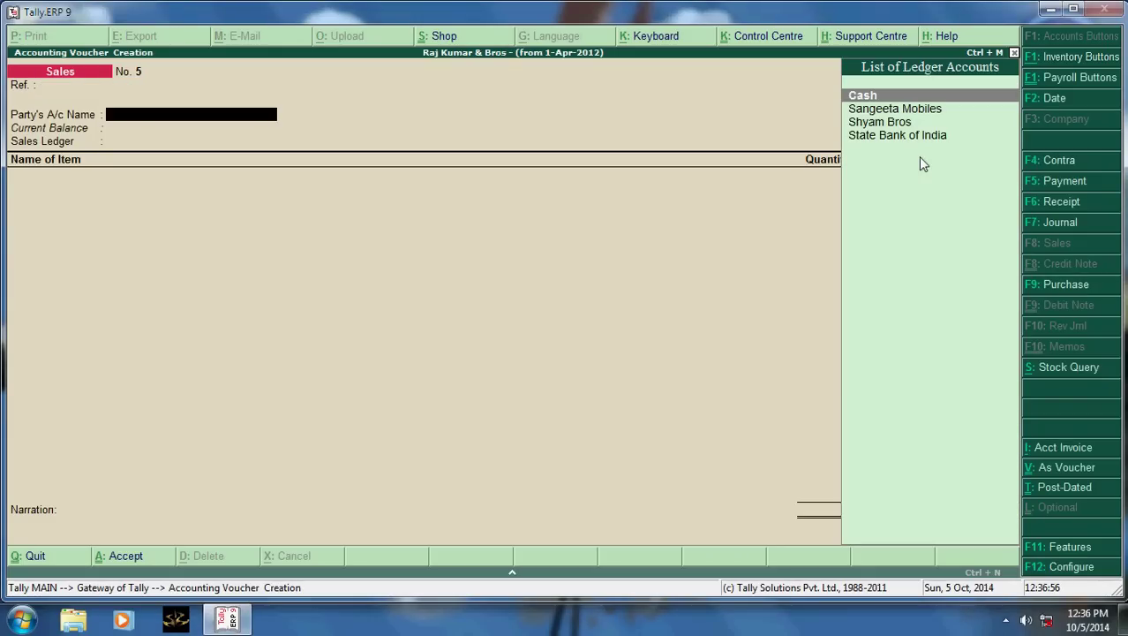
Browse the party ledgers among Sangeeta Mobiles, Shyam Bros and State Bank of India
key("Down")
key("Down")
key("Down")
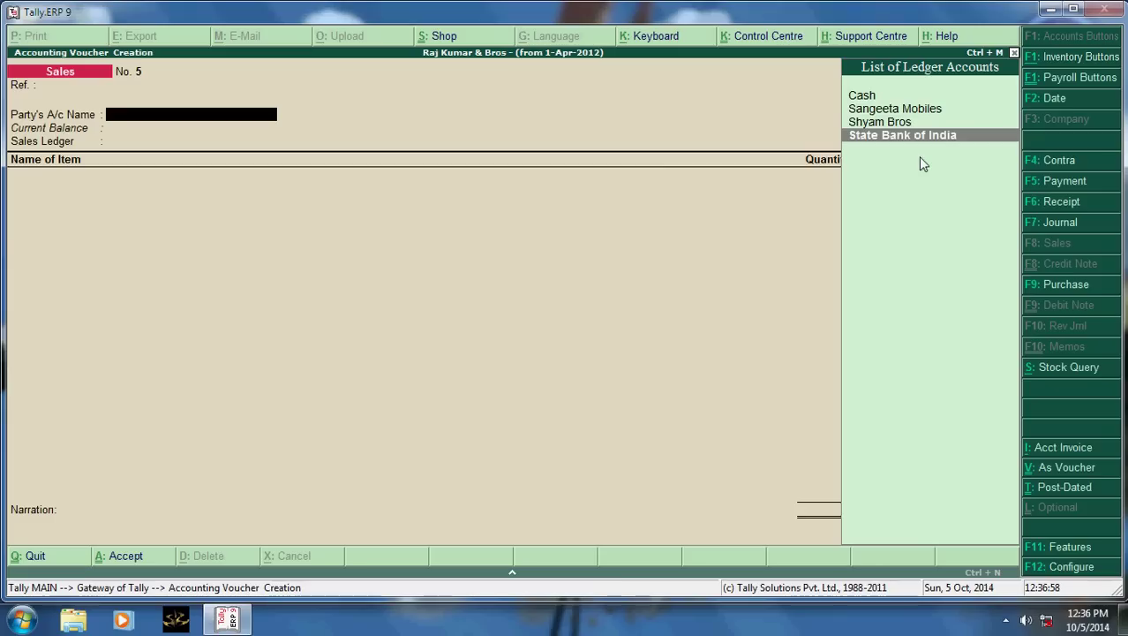
key("Up")
key("Up")
key("Down")
key("Down")
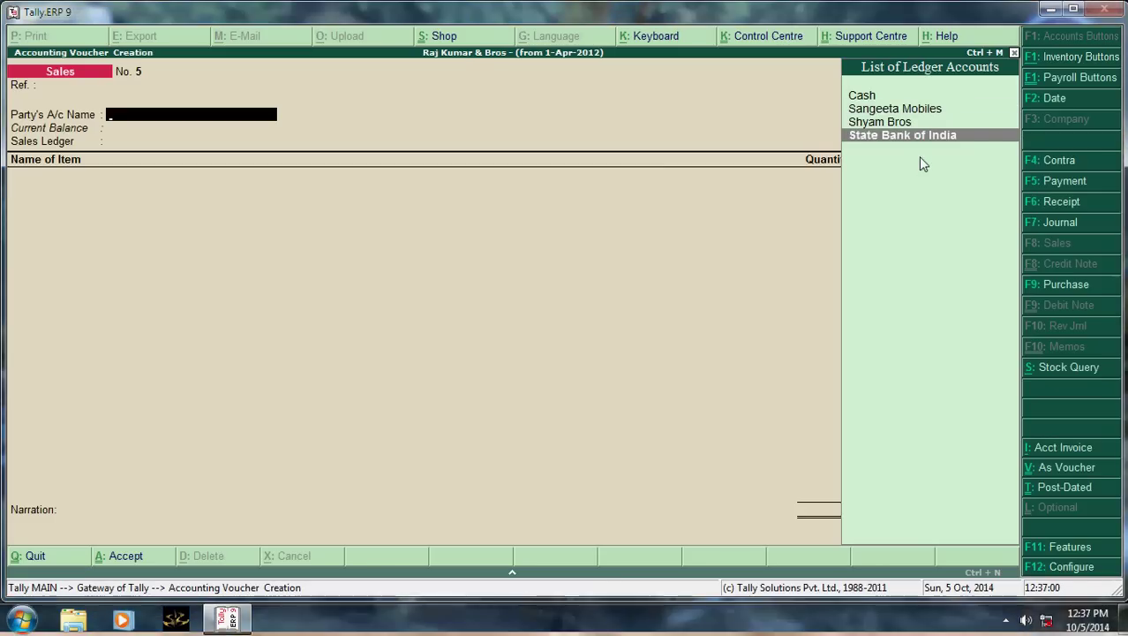
key("Up")
key("Up")
key("Down")
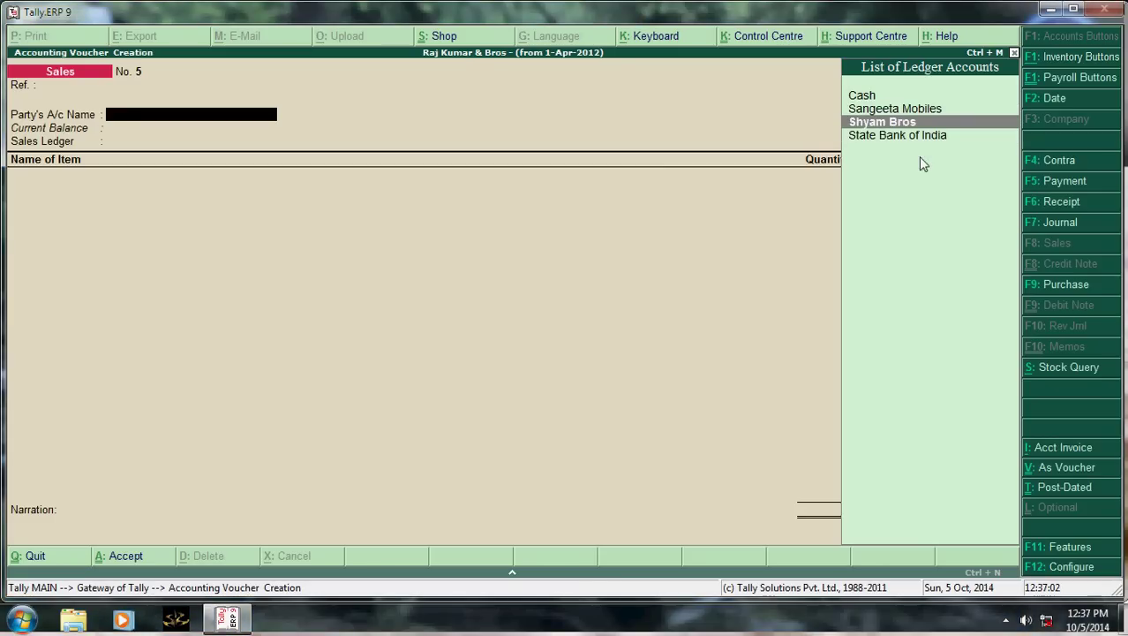
key("Up")
key("Up")
key("Down")
key("Down")
key("Up")
key("Down")
key("Up")
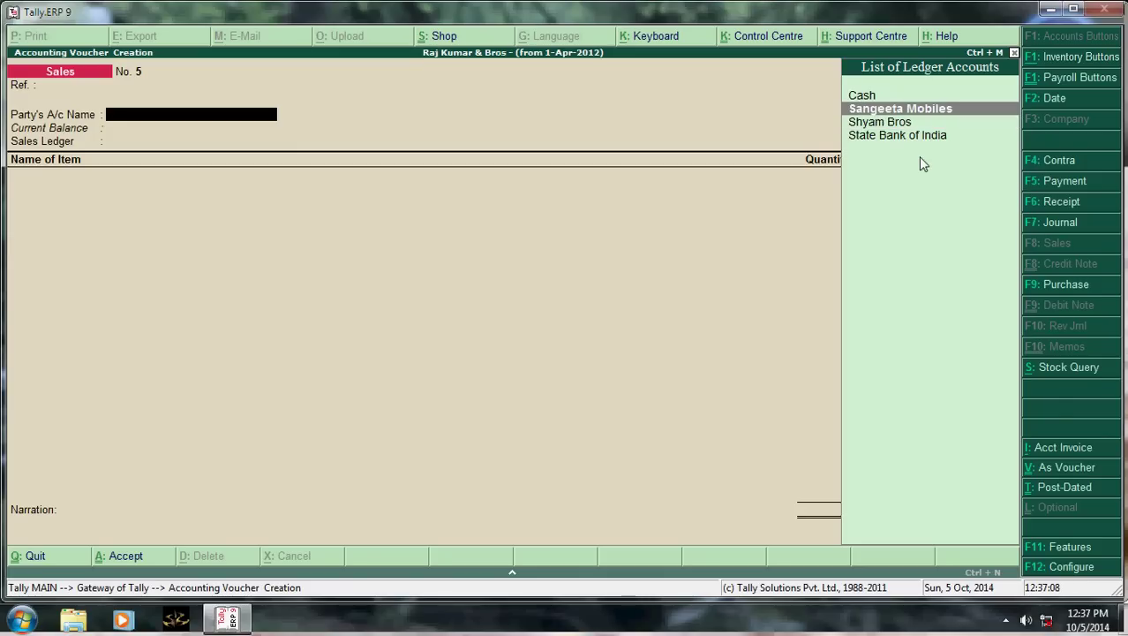
key("Down")
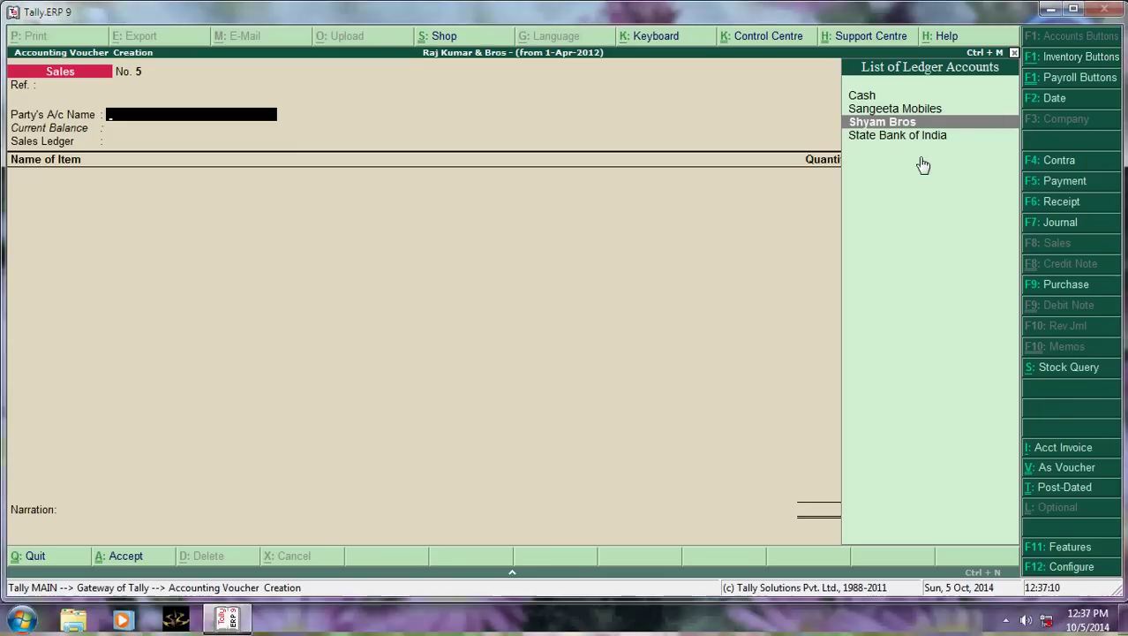
Create a new ledger named 'Abc & Co.' under the Sundry Debtors group
key("alt+c")
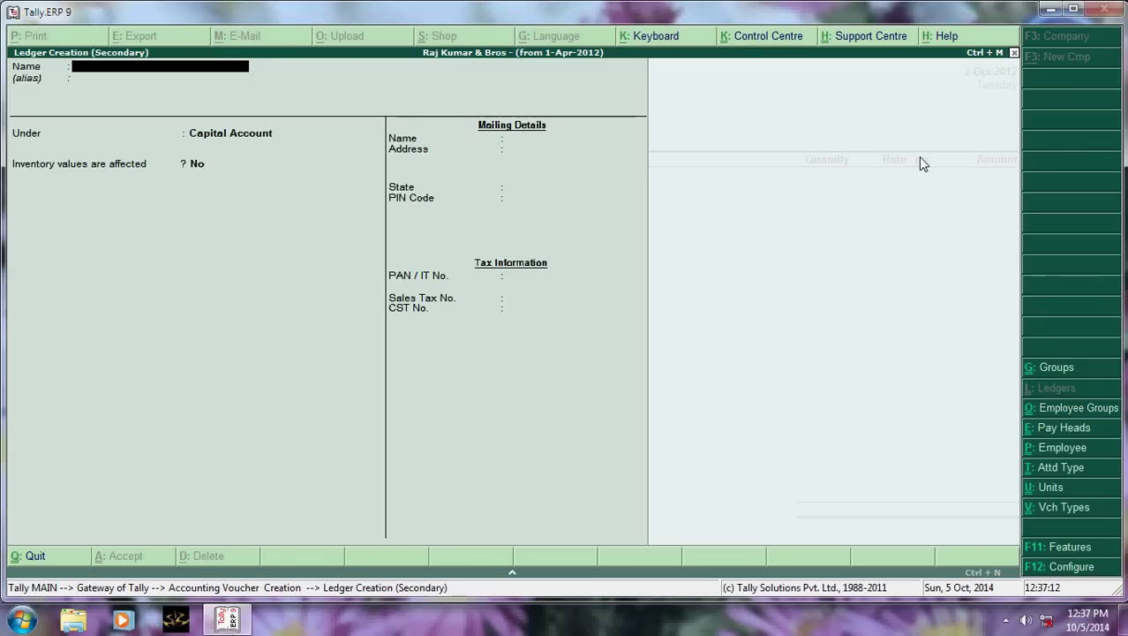
type("Abc & Co.")
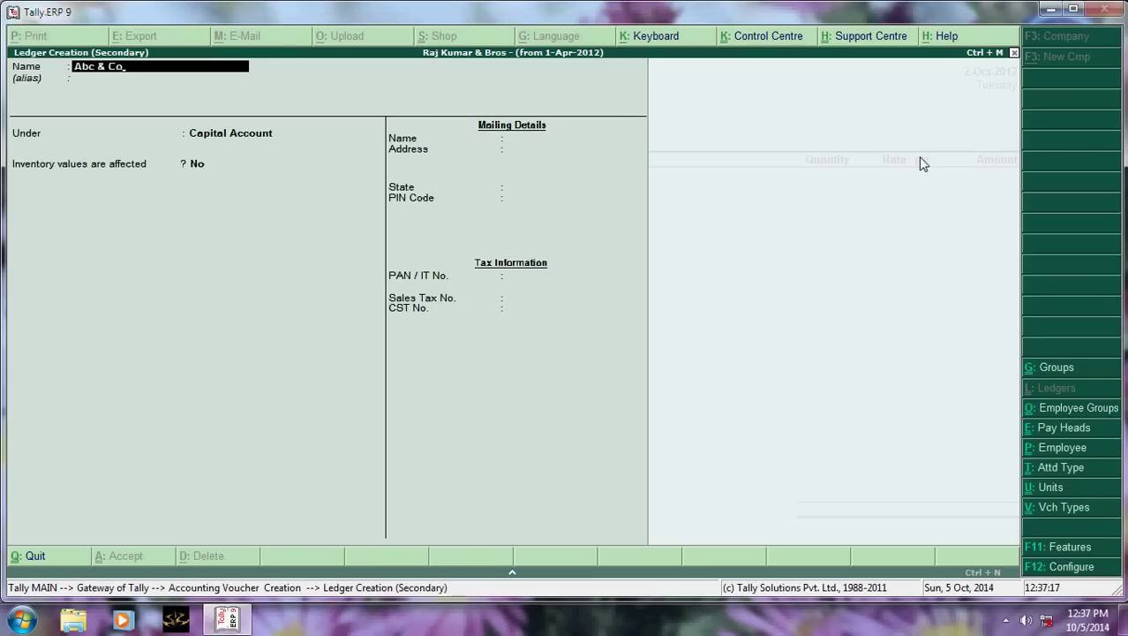
key("Return")
key("Return")
type("Sundr")
key("Down")
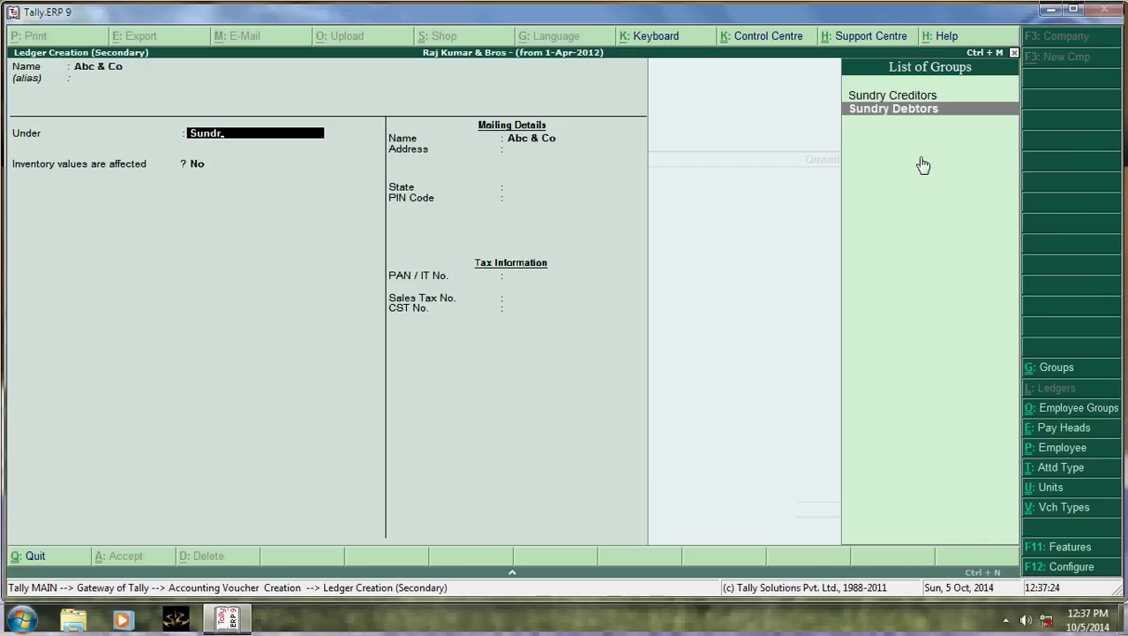
key("Return")
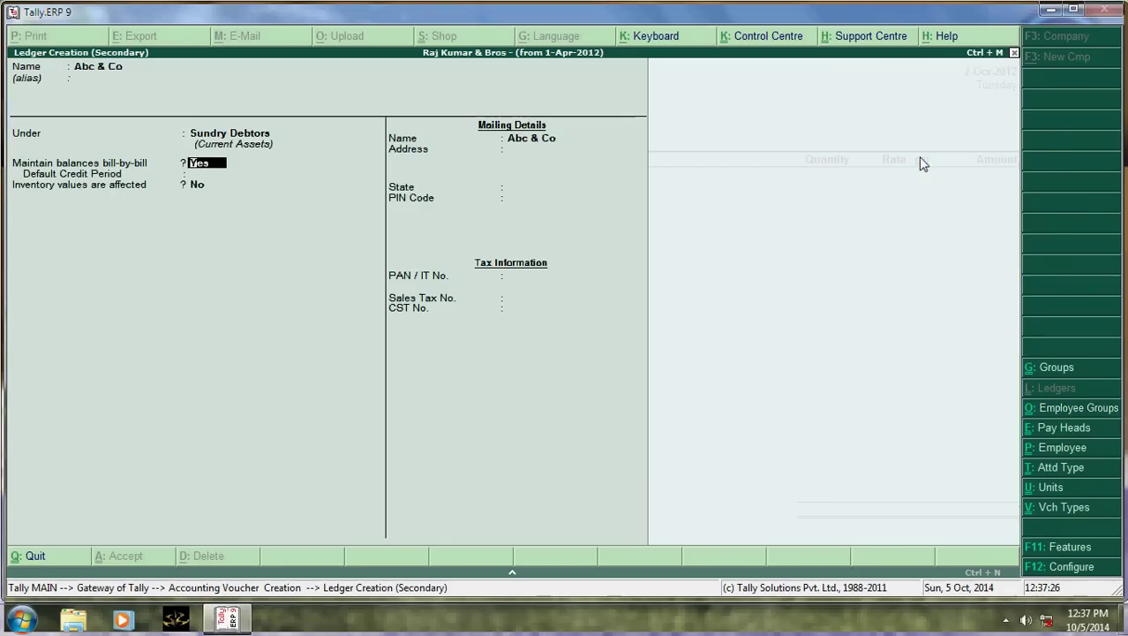
Keep bill-by-bill balances, skip the credit period, and accept the invoice party details
key("Return")
key("Return")
key("Return")
key("Return")
key("Return")
key("Return")
key("Return")
key("Return")
key("Return")
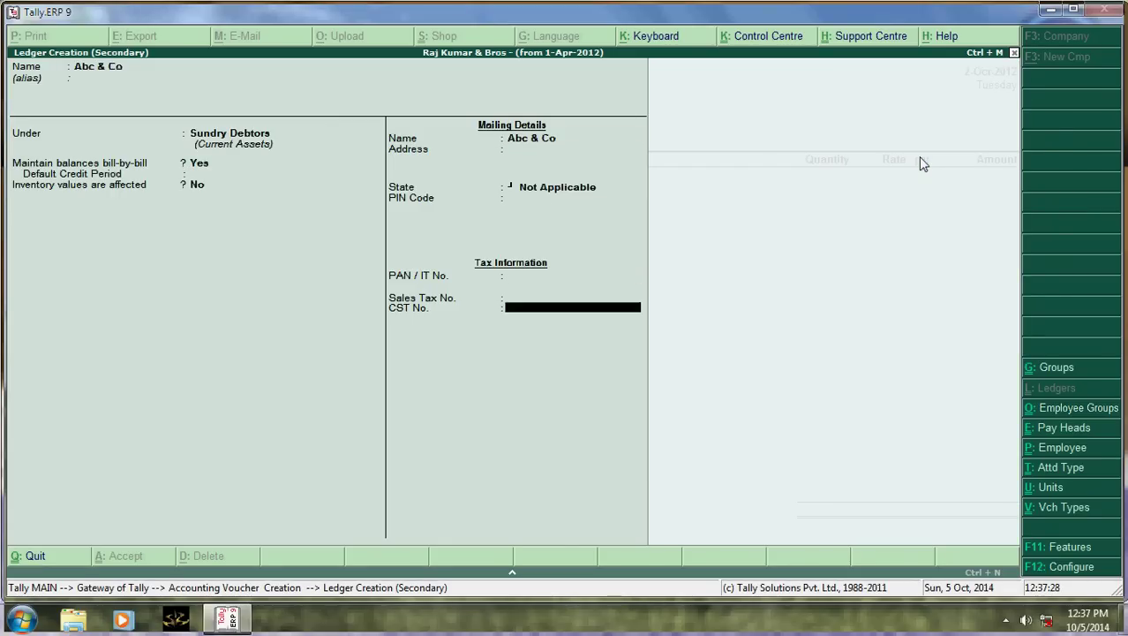
key("Return")
key("Return")
key("Return")
key("Return")
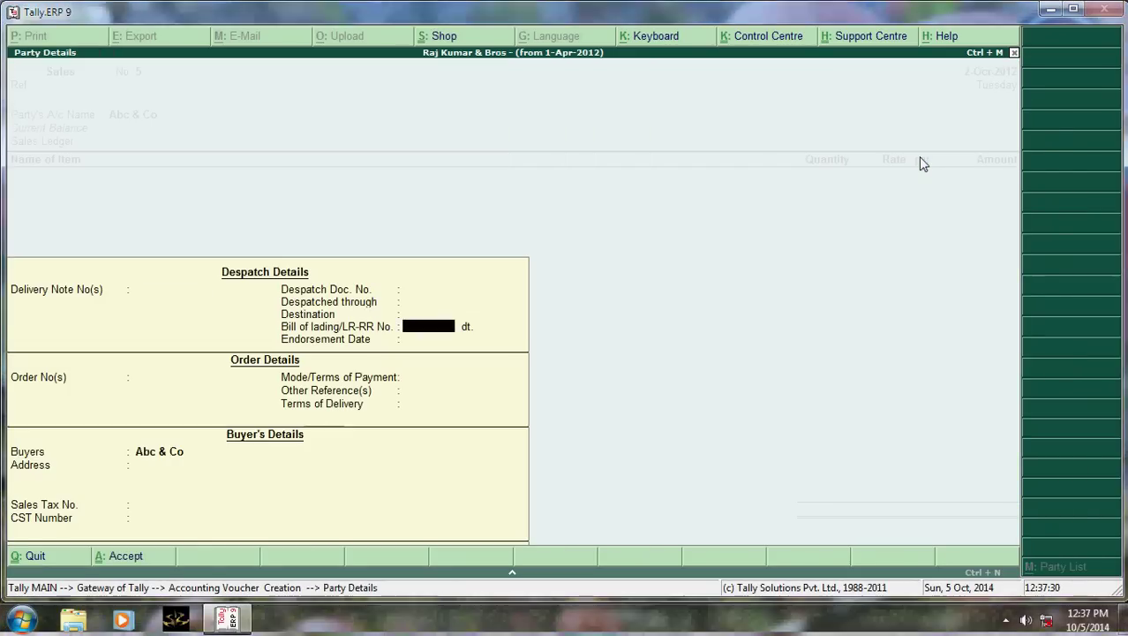
key("ctrl+a")
Accept Sales A/c as the sales ledger and choose Samsung Mobiles with its description
key("Return")
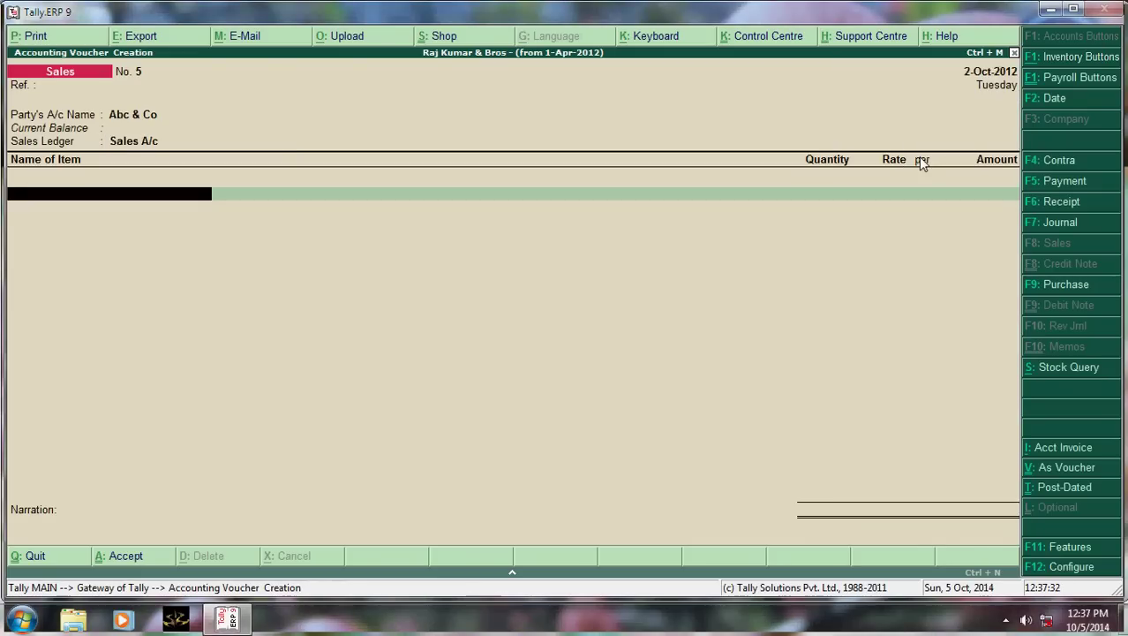
type("S")
key("Return")
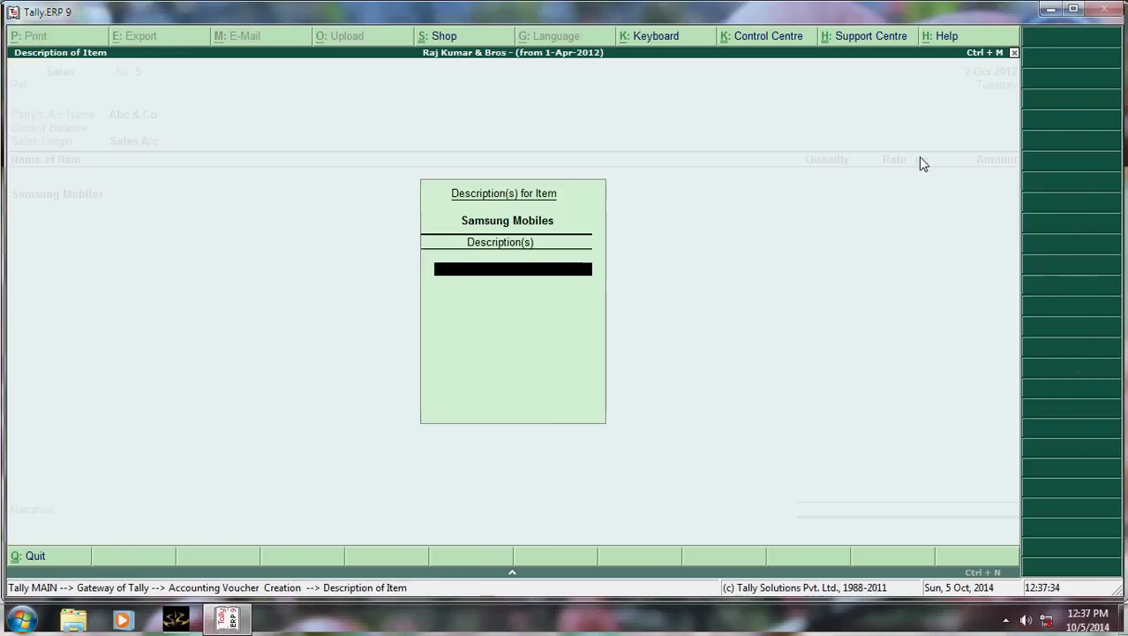
type("5")
key("Return")
key("Return")
key("BackSpace")
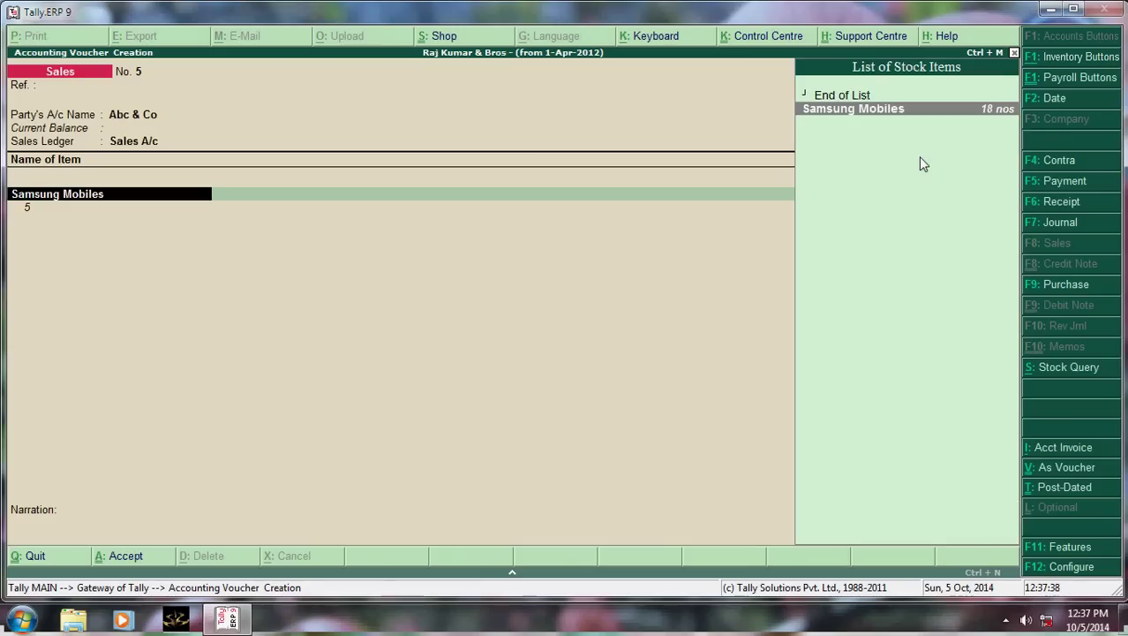
key("Return")
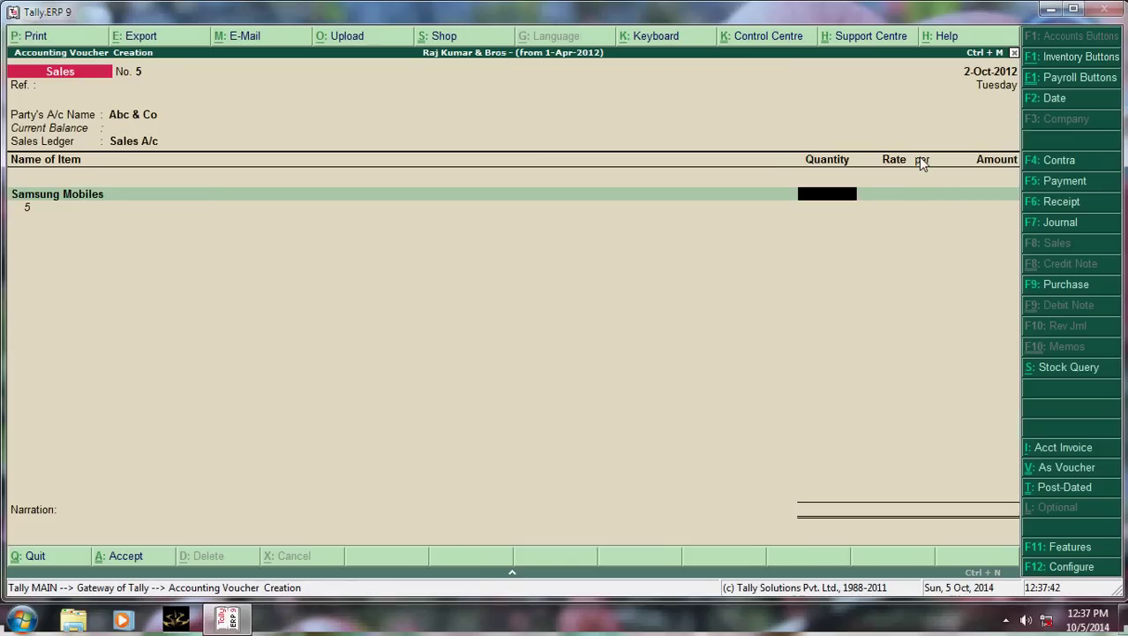
key("BackSpace")
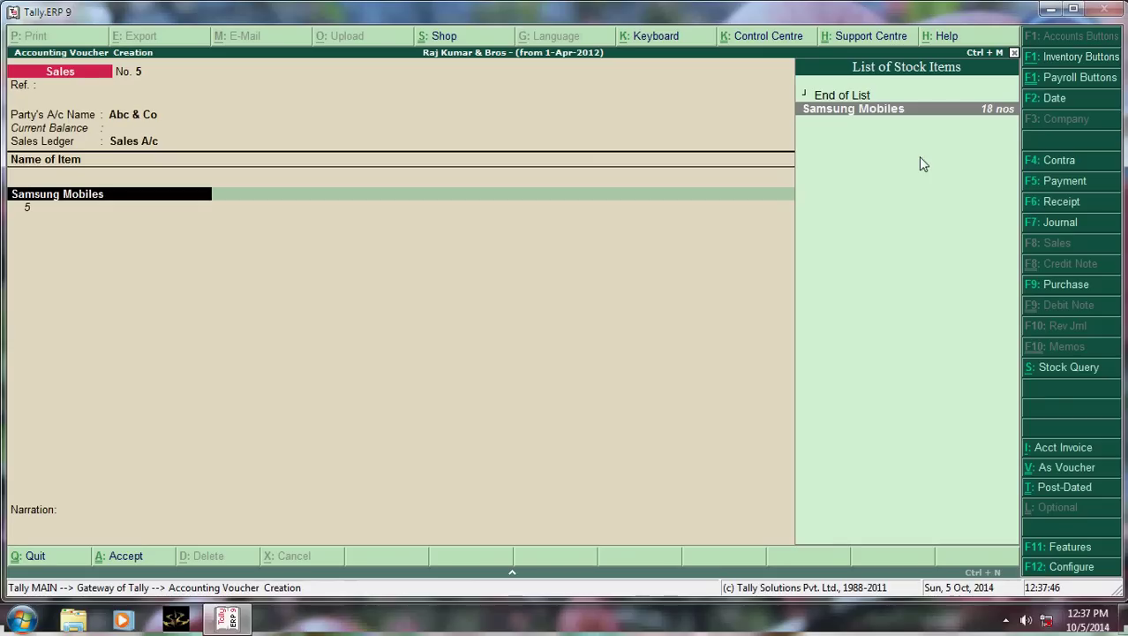
key("Return")
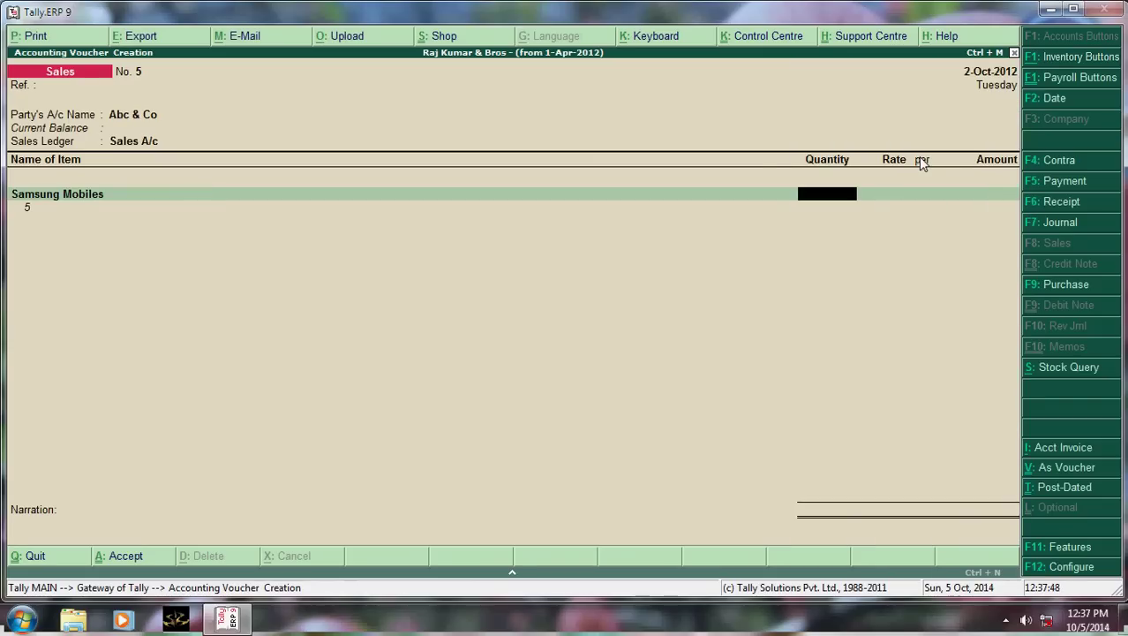
Enter 5 nos at the 5,500.00 rate and end the item list
type("5")
key("Return")
key("Return")
key("Return")
key("Return")
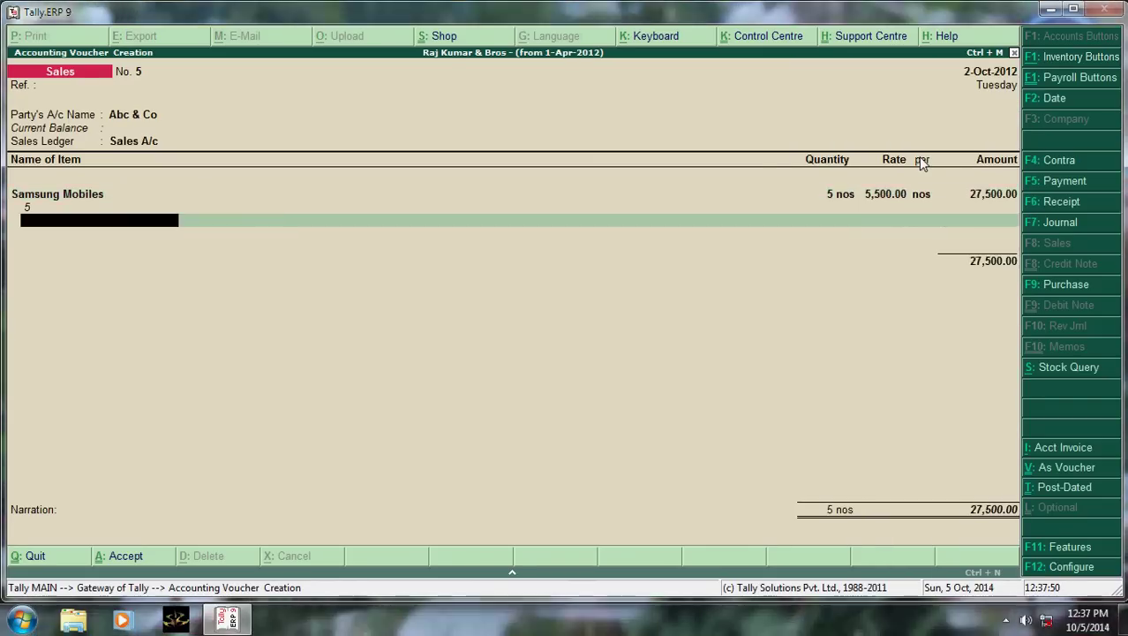
key("Return")
key("Return")
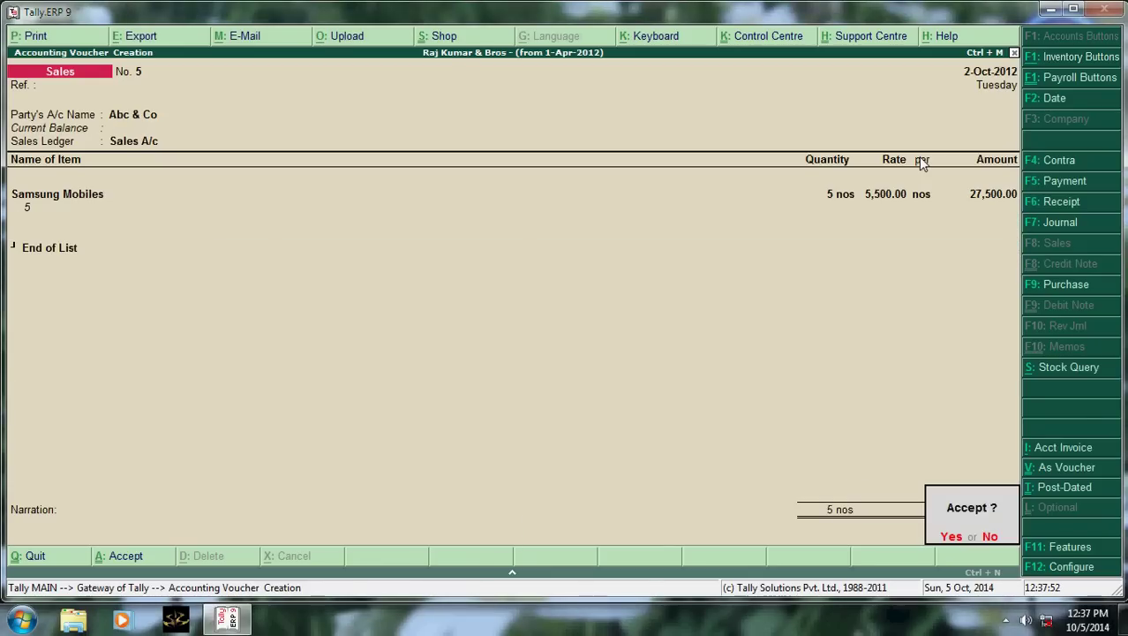
key("Return")
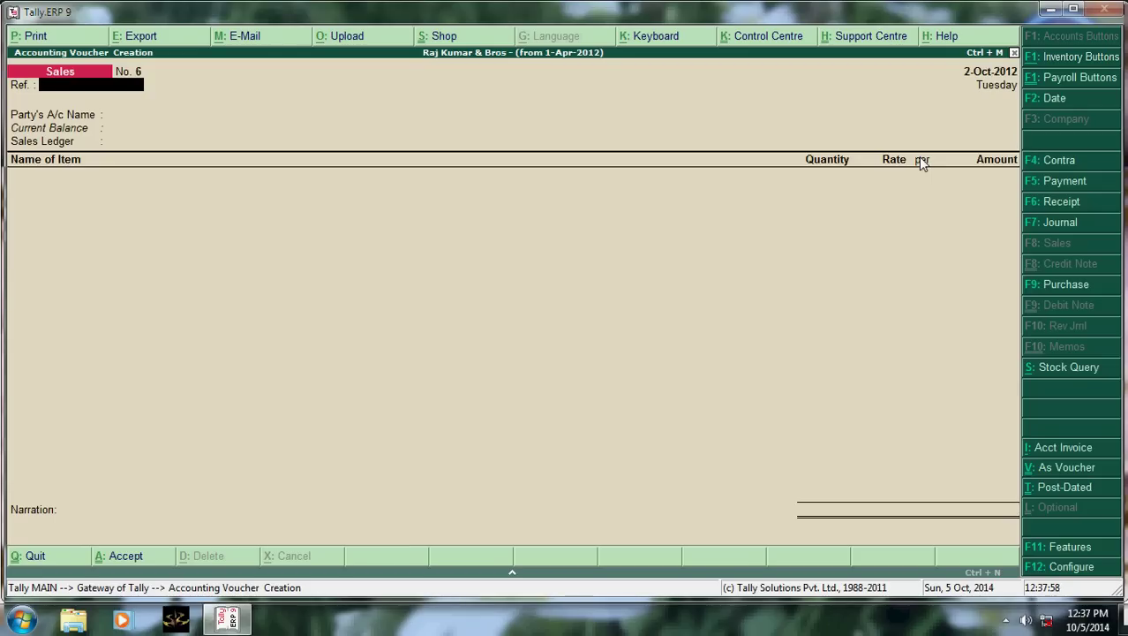
Reopen voucher No. 5 and enter description lines Skldfjlksa, Sadfklsdfj and Lsldfjklsd under Samsung Mobiles
key("Page_Up")
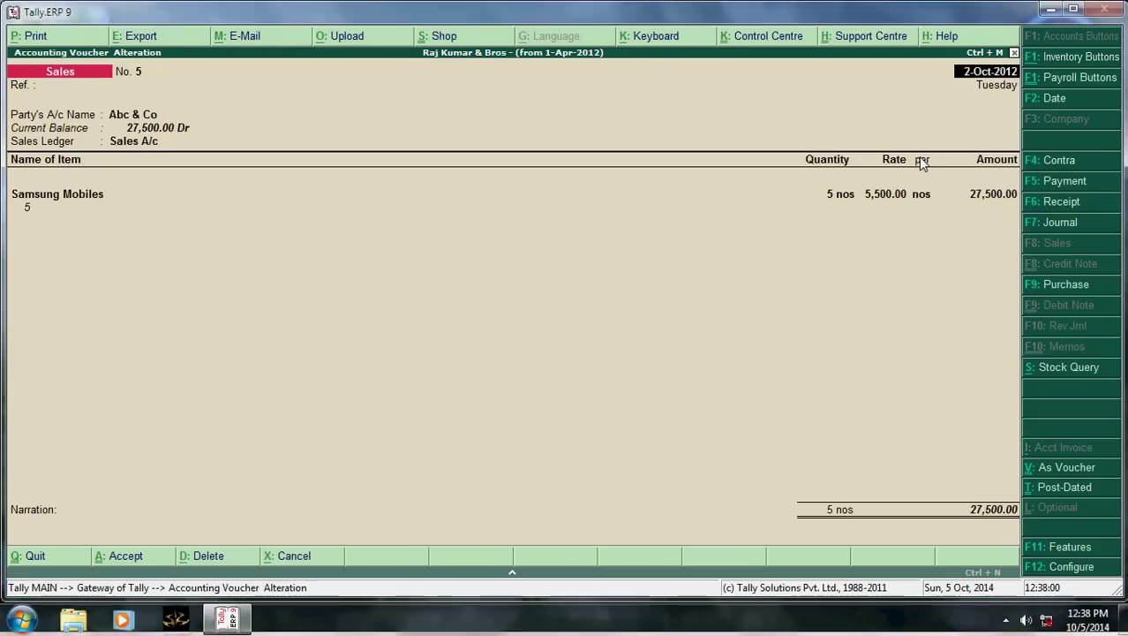
key("Return")
key("Return")
key("Return")
key("Return")
key("Return")
key("Return")
key("Return")
key("Return")
key("Return")
key("Return")
key("Return")
key("Return")
key("Return")
key("Return")
key("Return")
key("Return")
key("Return")
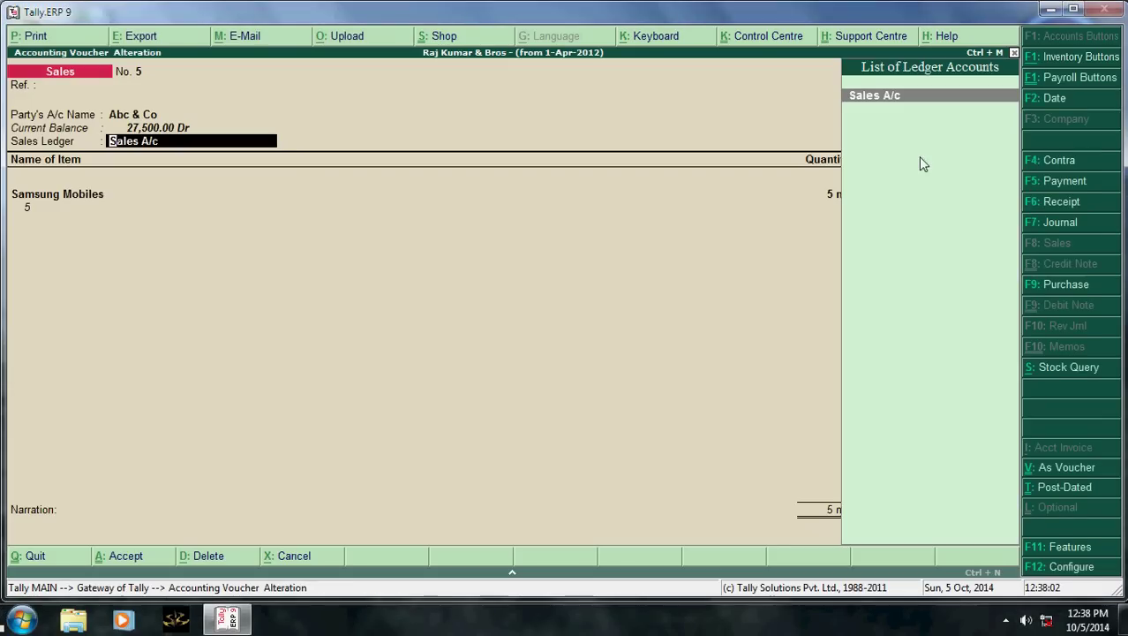
key("Return")
key("Return")
key("Return")
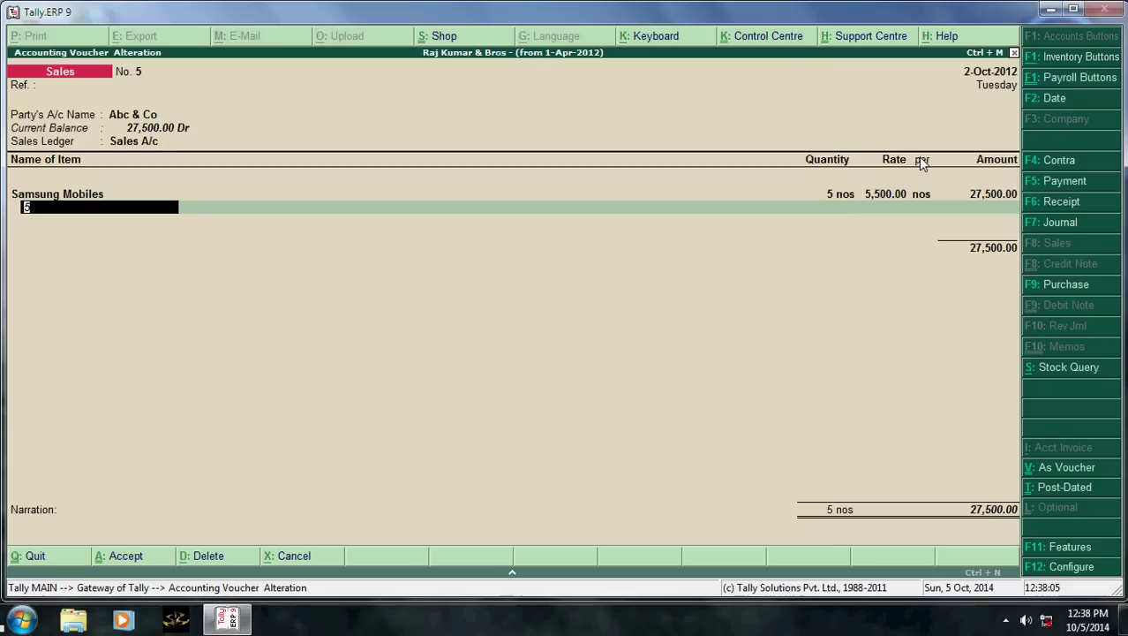
type("Skldfjlksa")
key("Return")
type("Sadfklsdfj")
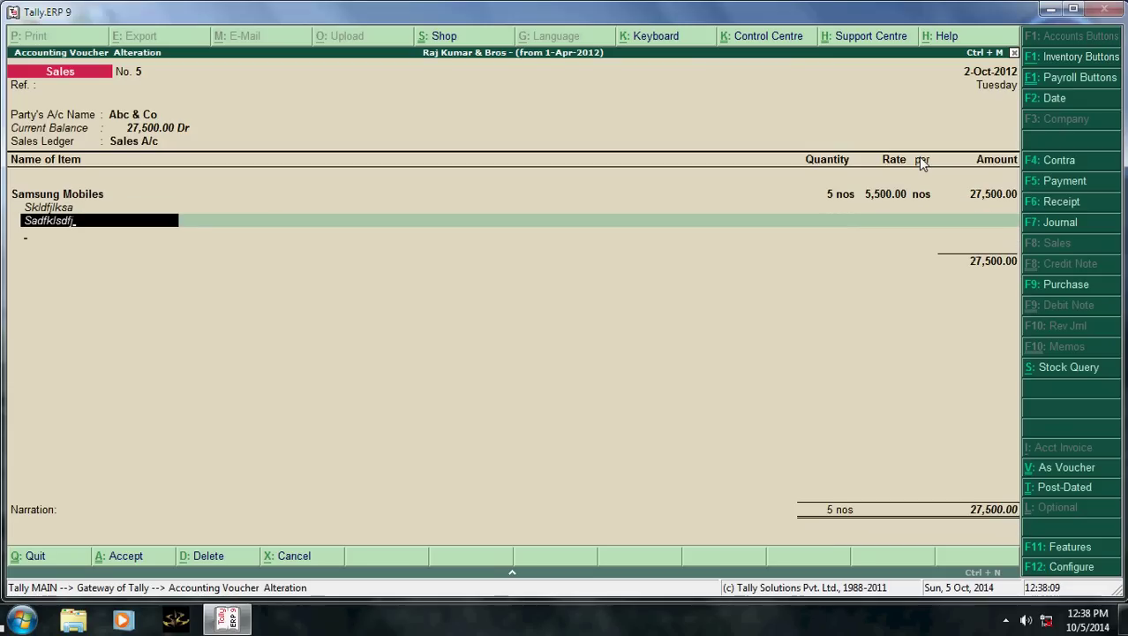
key("Return")
type("Lsldfjklsd")
key("Return")
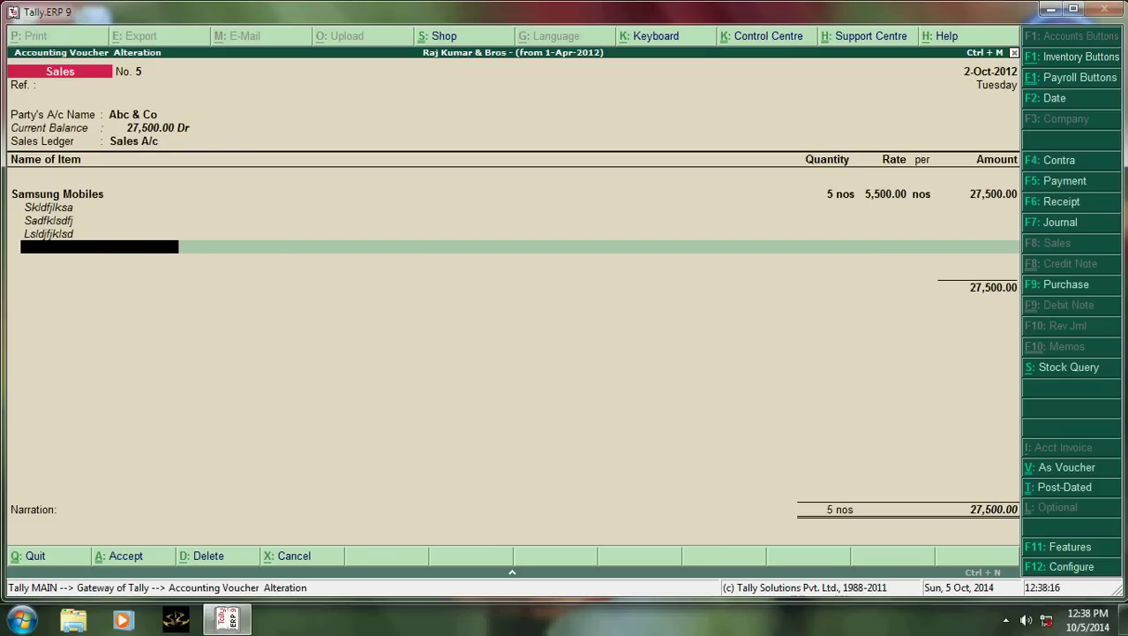
left_click(1066, 572)
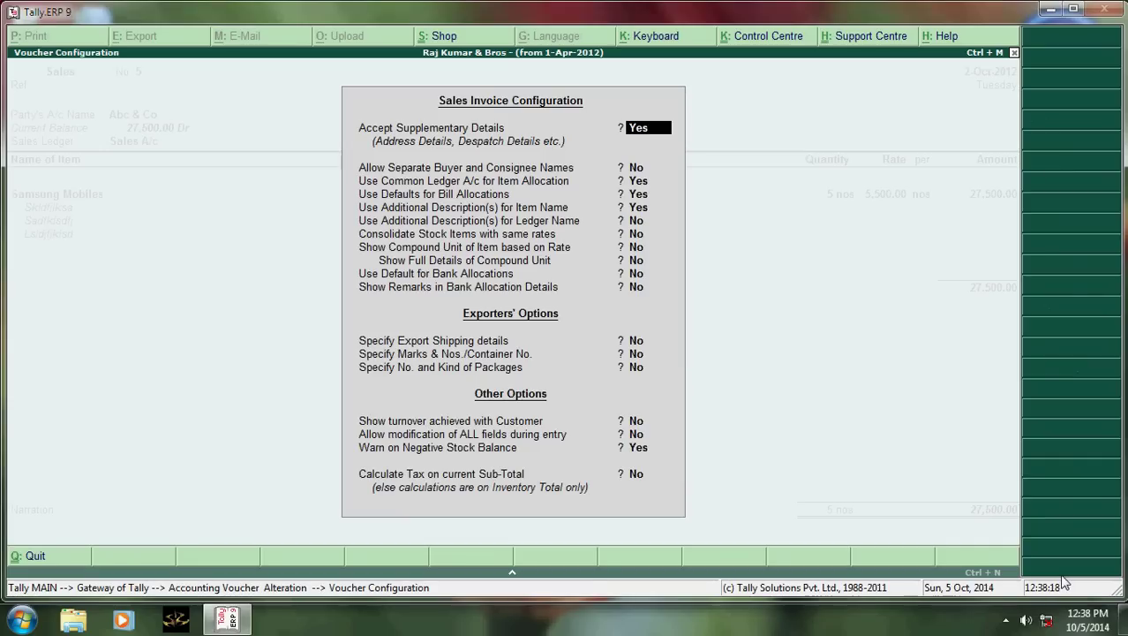
key("Return")
key("Return")
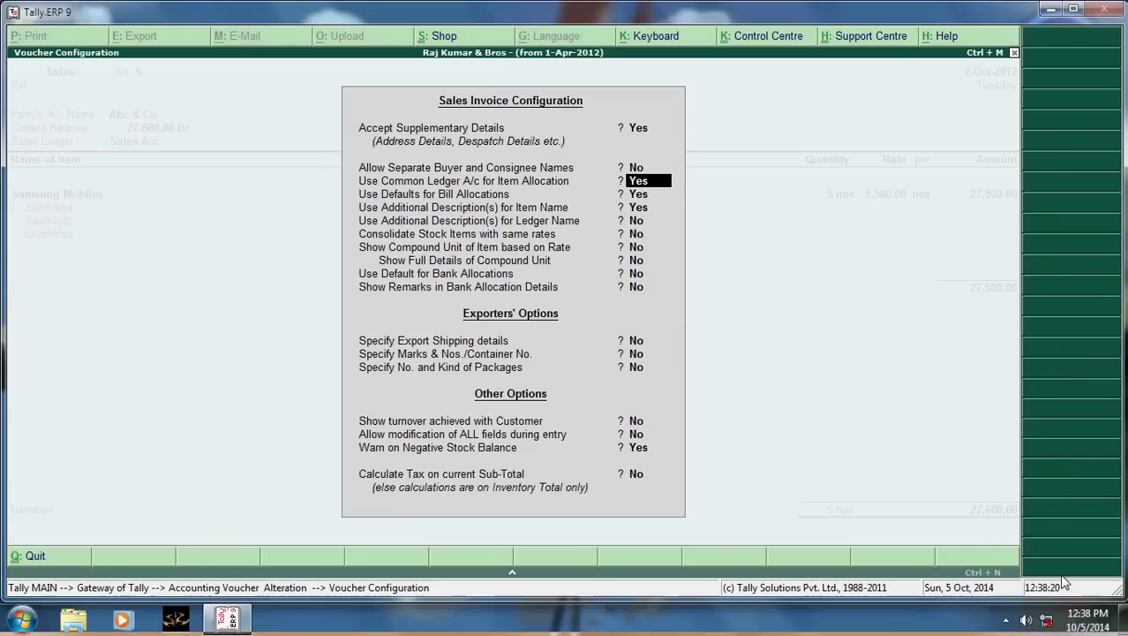
key("Return")
key("Return")
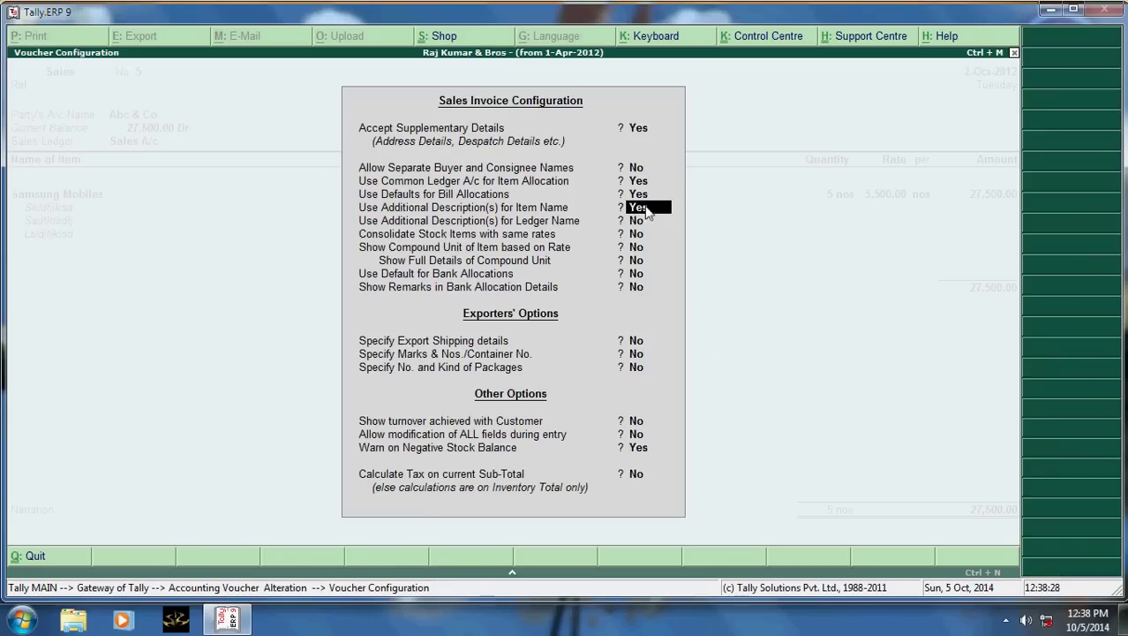
key("Return")
key("Return")
key("Return")
key("Return")
key("Return")
key("Return")
key("Return")
key("Return")
key("Return")
key("Return")
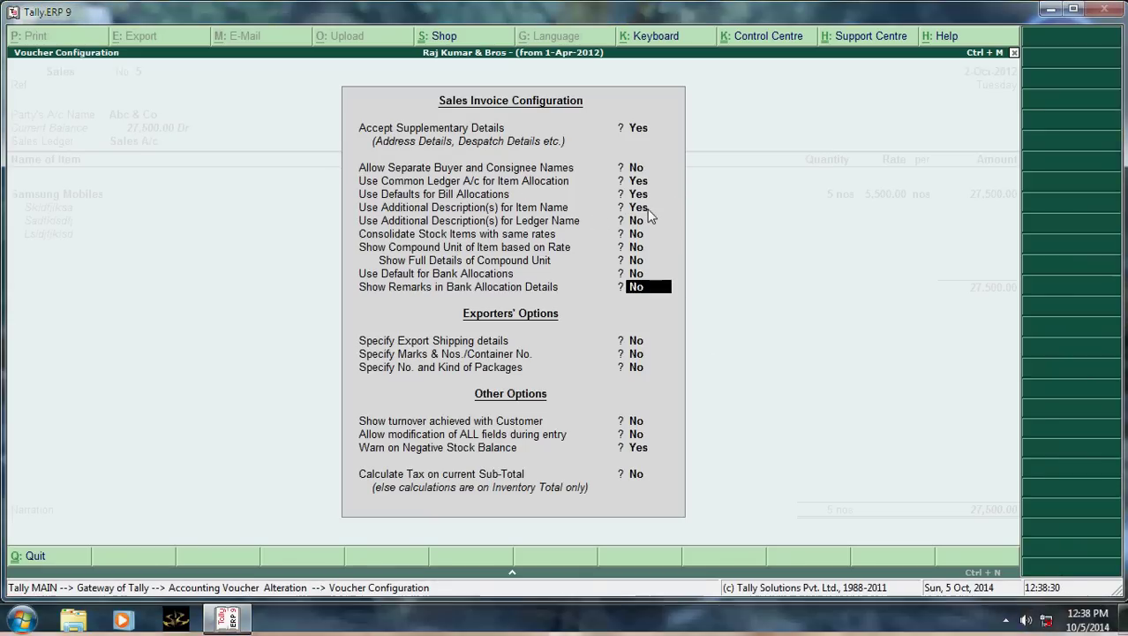
key("Return")
key("Return")
key("Return")
key("Return")
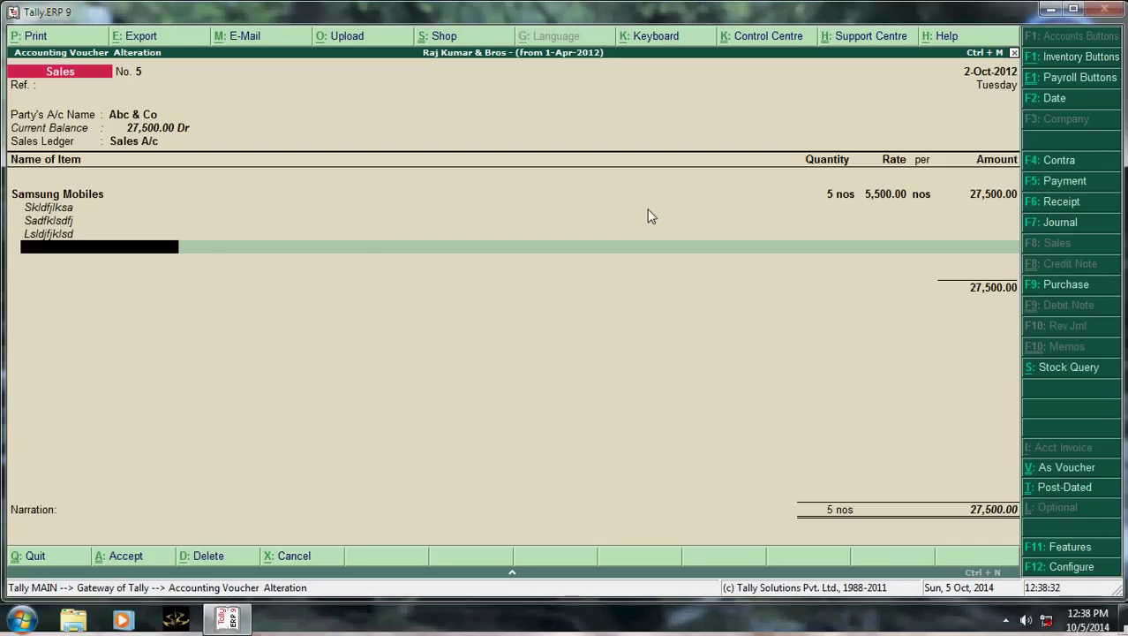
Save the altered voucher and quit back to the Gateway of Tally
key("Return")
key("Return")
key("Return")
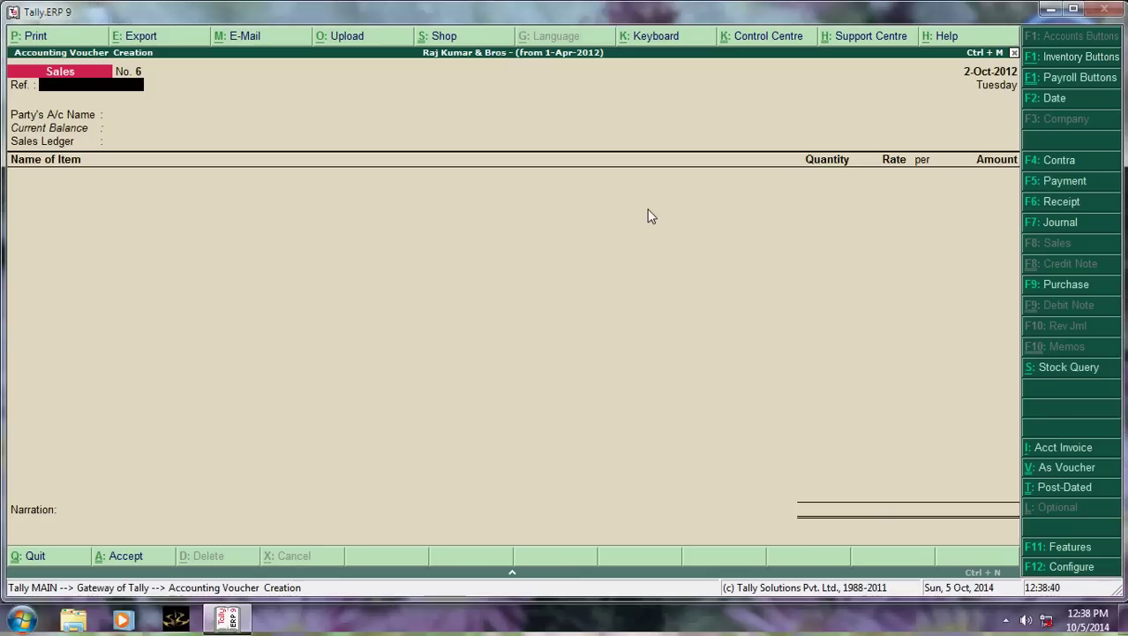
key("Escape")
key("y")
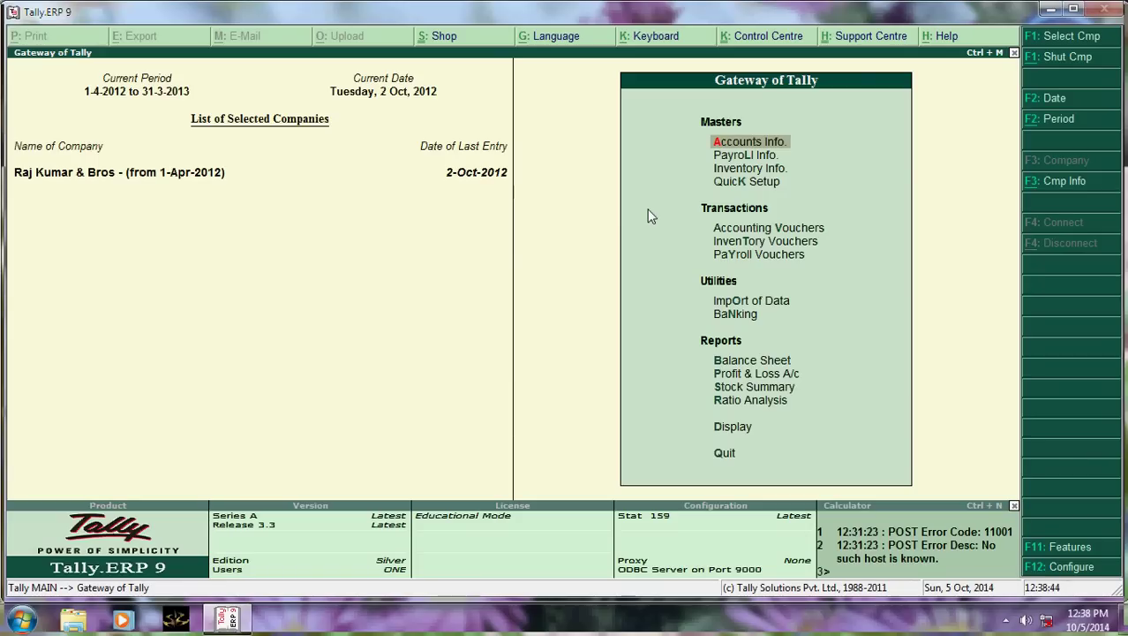
Open the Sales Register from Display > Account Books
key("d")
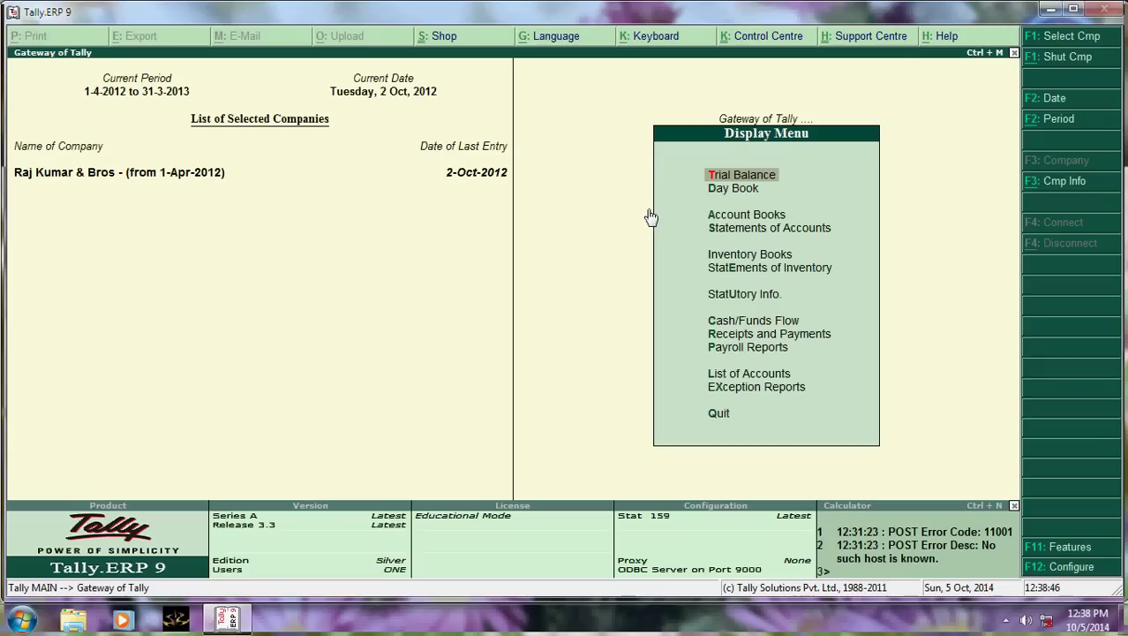
key("Down")
key("Down")
key("Return")
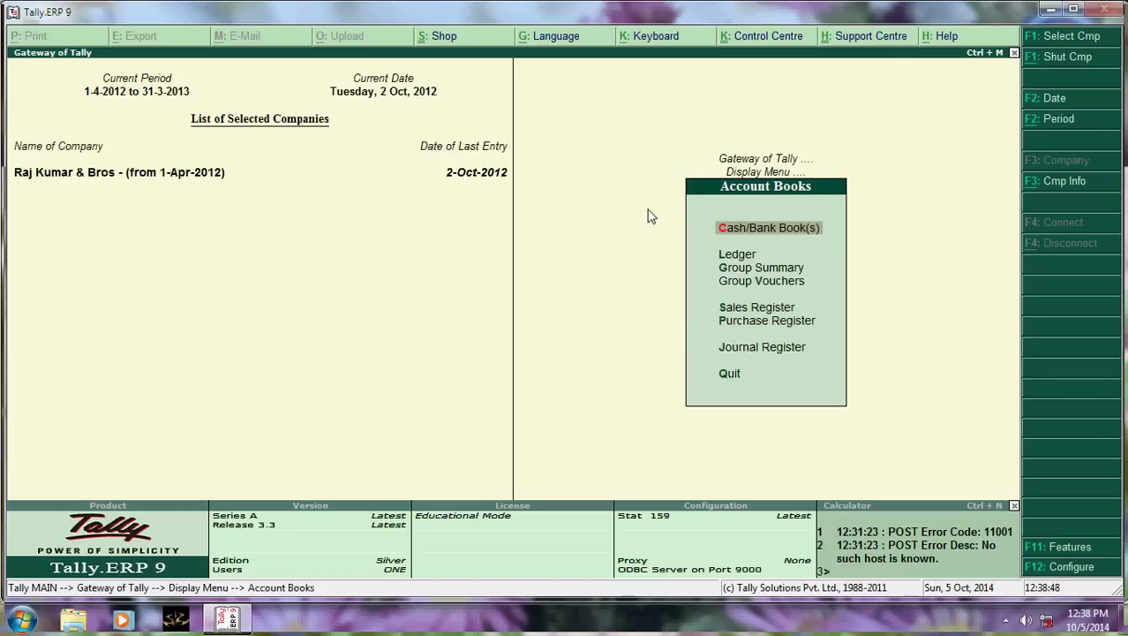
key("Down")
key("Down")
key("Down")
key("Down")
key("Return")
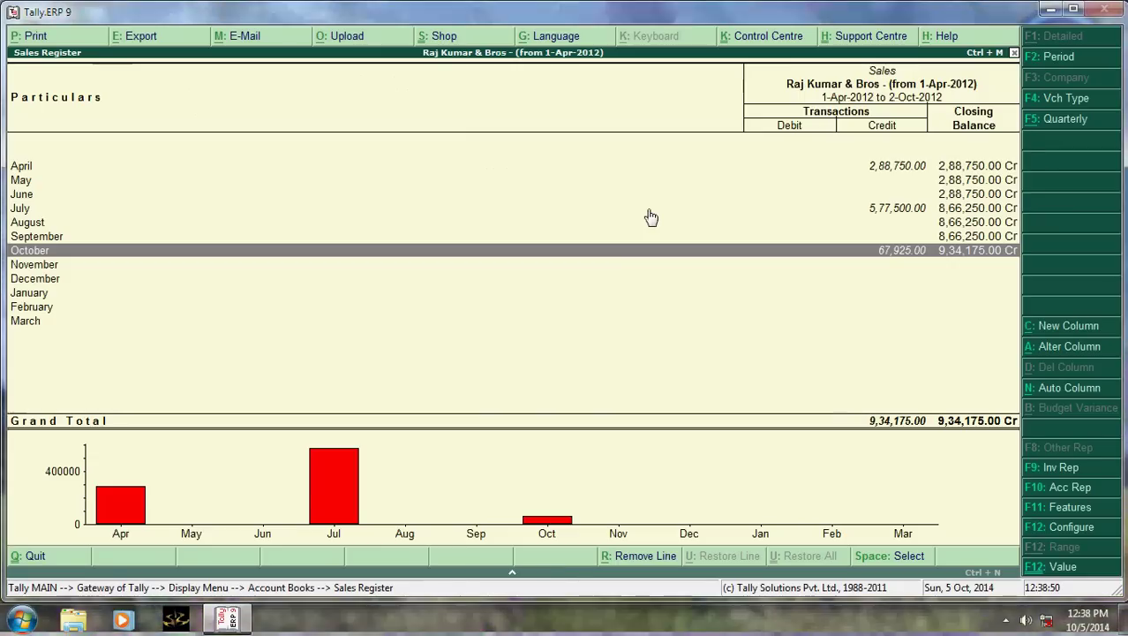
Delete Abc & Co's voucher No. 5 from the October sales vouchers with Alt+D
key("Return")
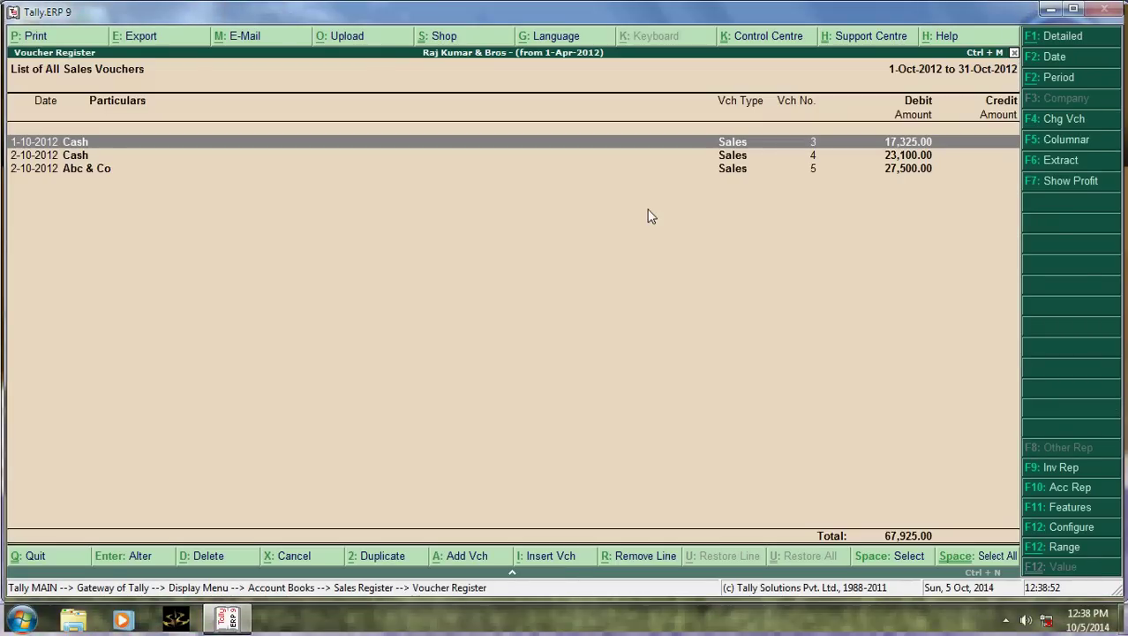
key("Down")
key("Down")
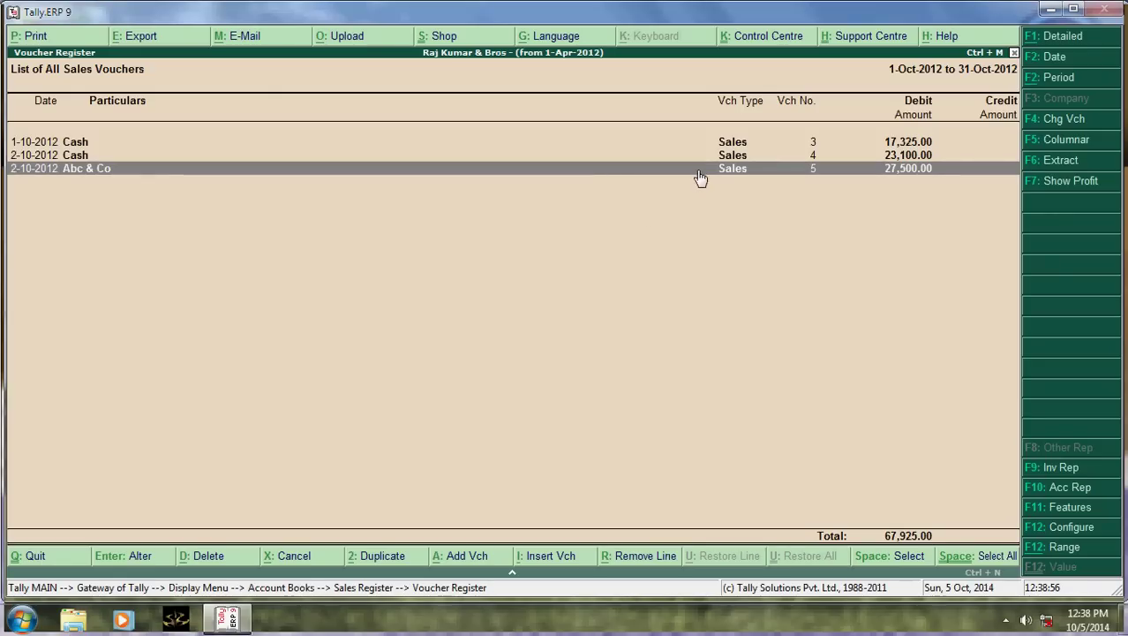
key("Up")
key("Down")
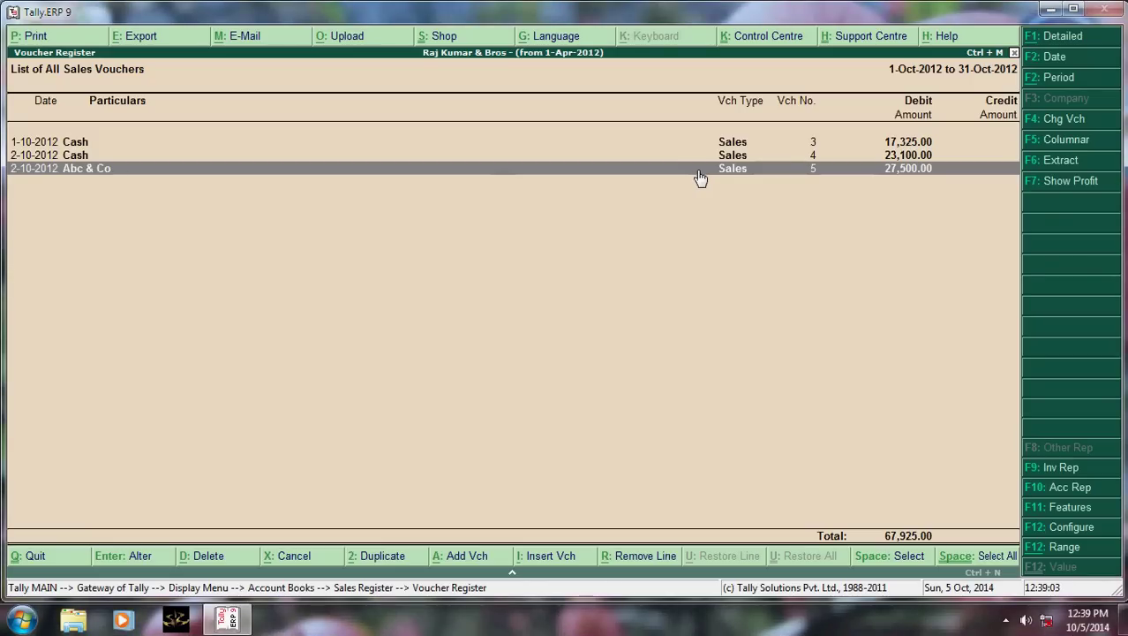
key("alt+d")
key("y")
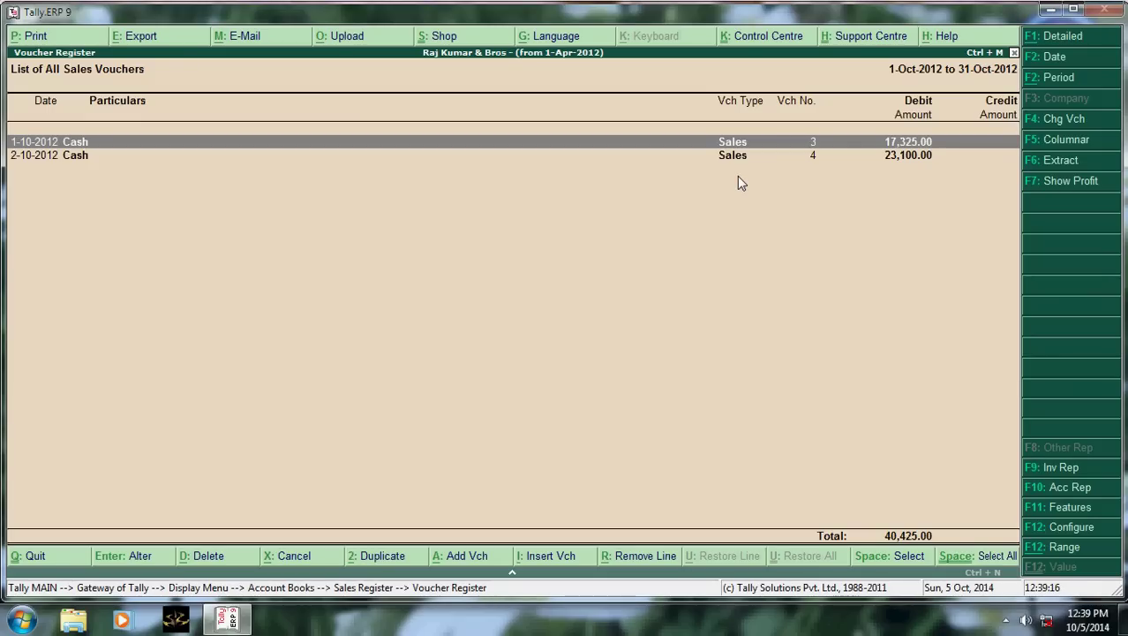
Open the Trial Balance from the Display Menu in ledger-wise view
key("Escape")
key("Escape")
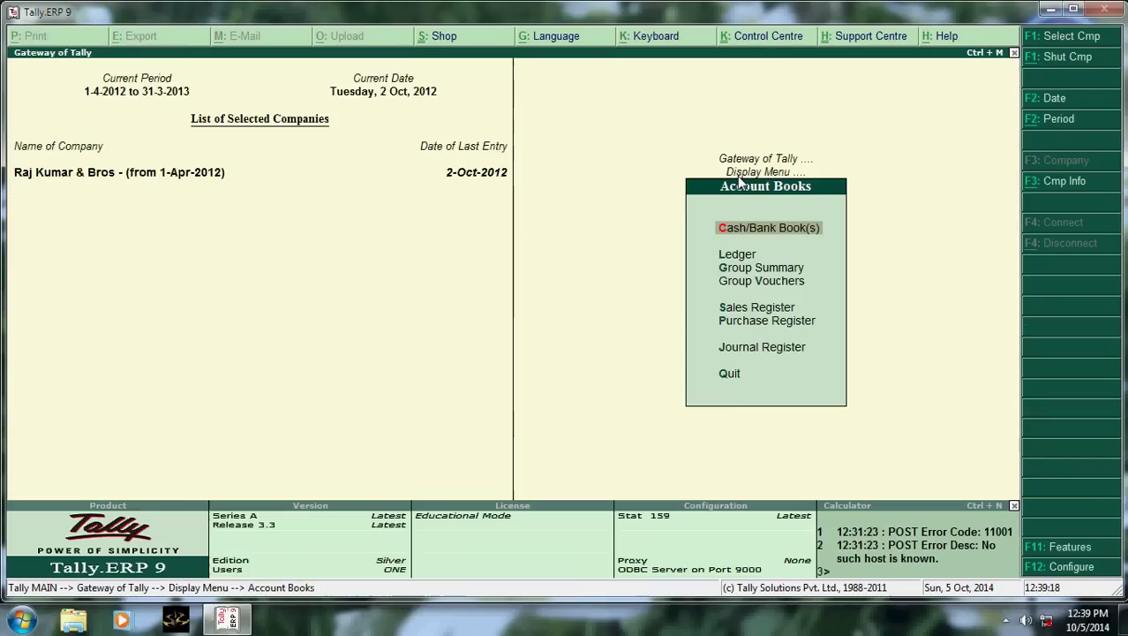
key("Escape")
key("Down")
key("Down")
key("Down")
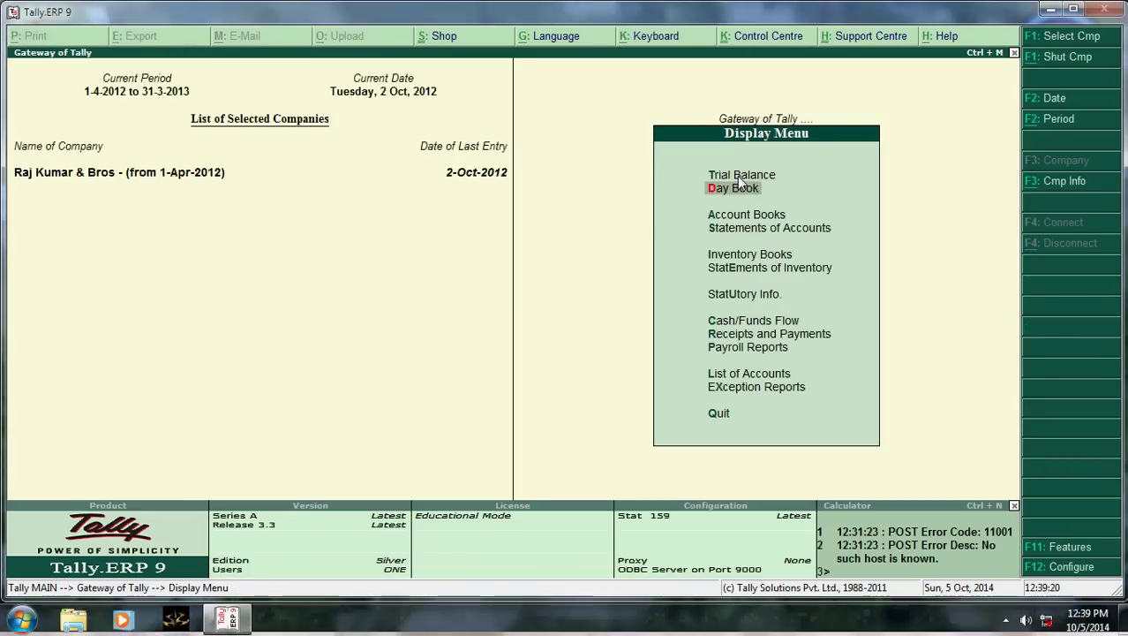
key("Up")
key("Up")
key("Up")
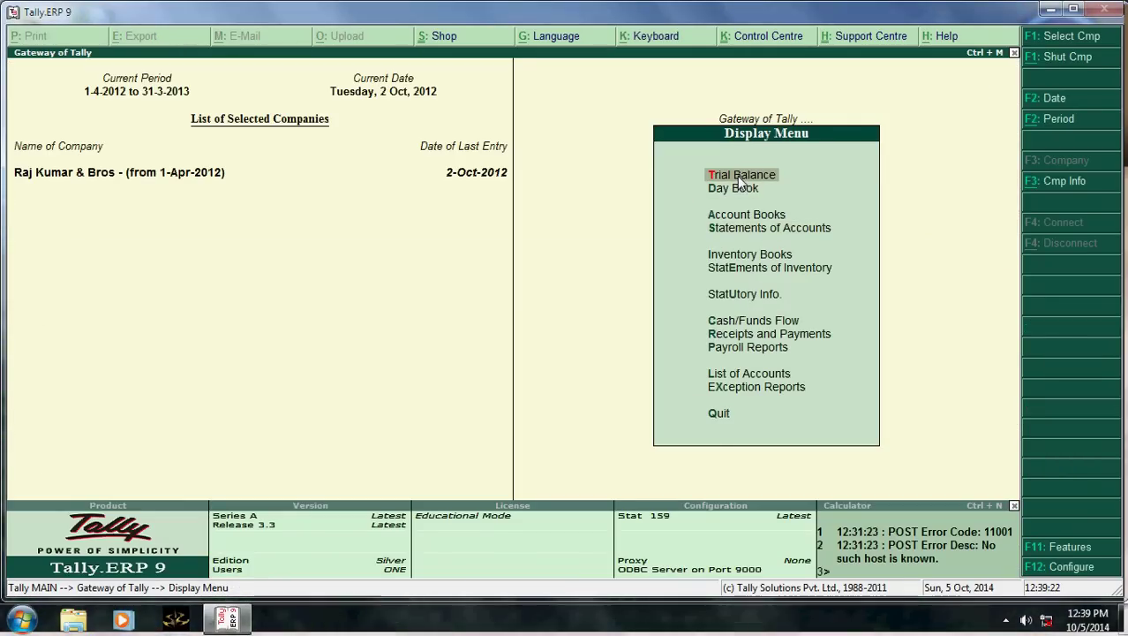
key("Return")
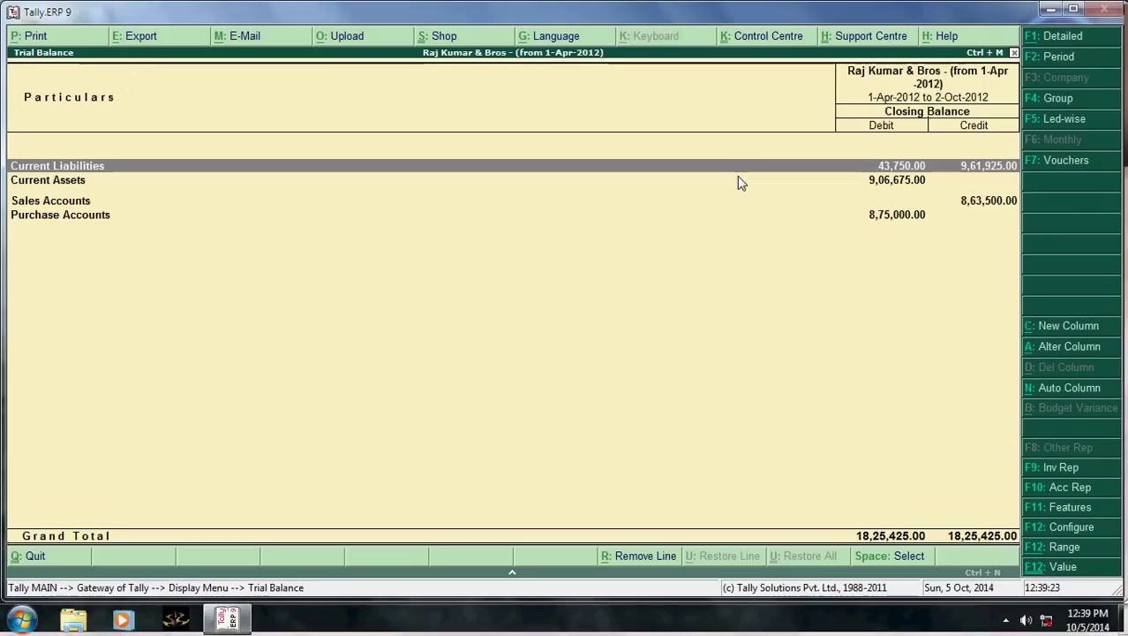
left_click(1072, 120)
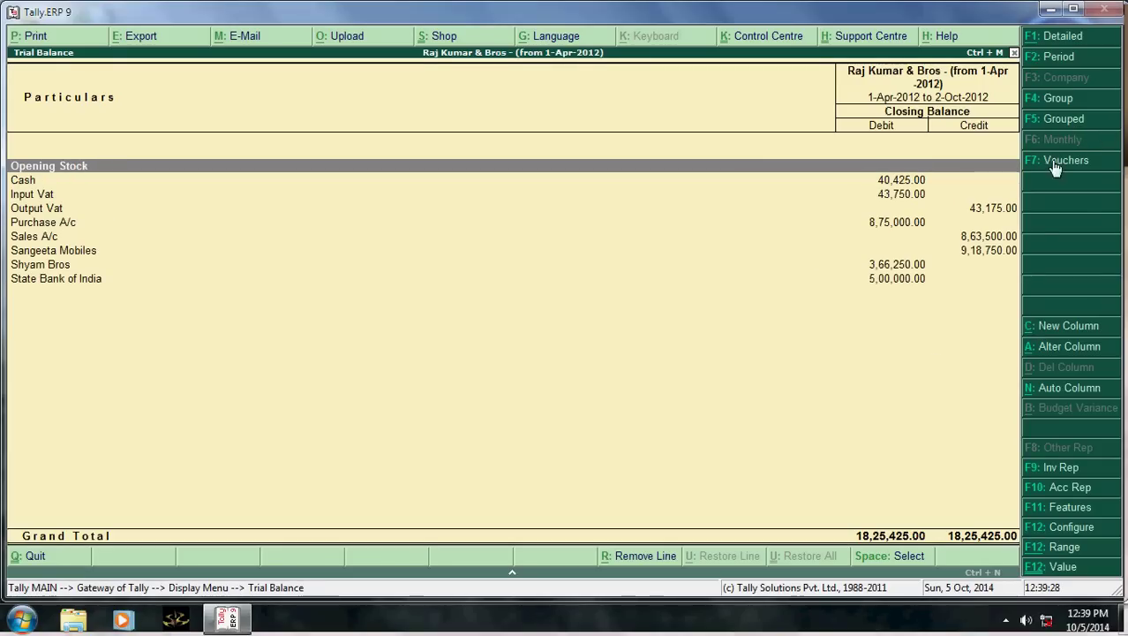
Set the Trial Balance period from 1-4-2012 to 1-6-2012
left_click(1054, 60)
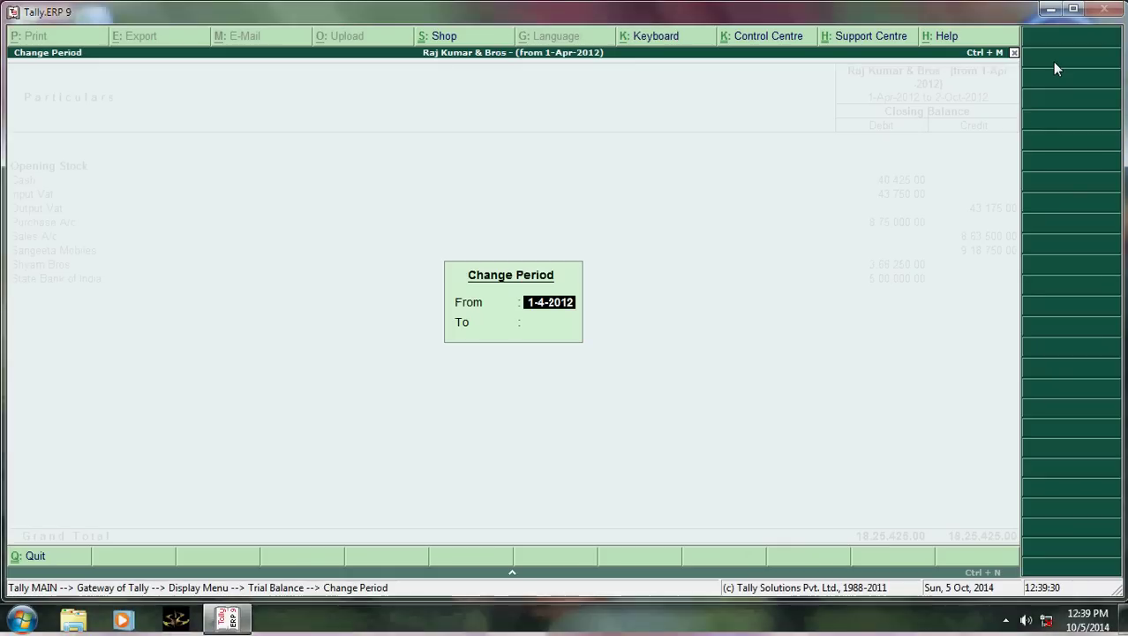
key("Return")
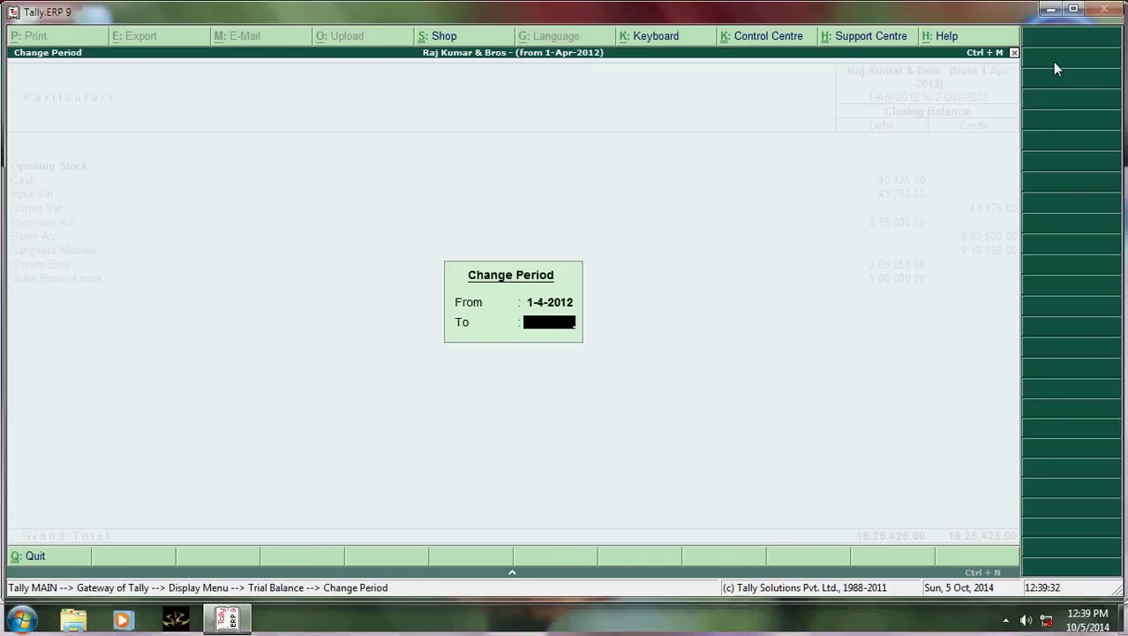
type("1-10")
key("BackSpace")
key("BackSpace")
type("6")
key("Return")
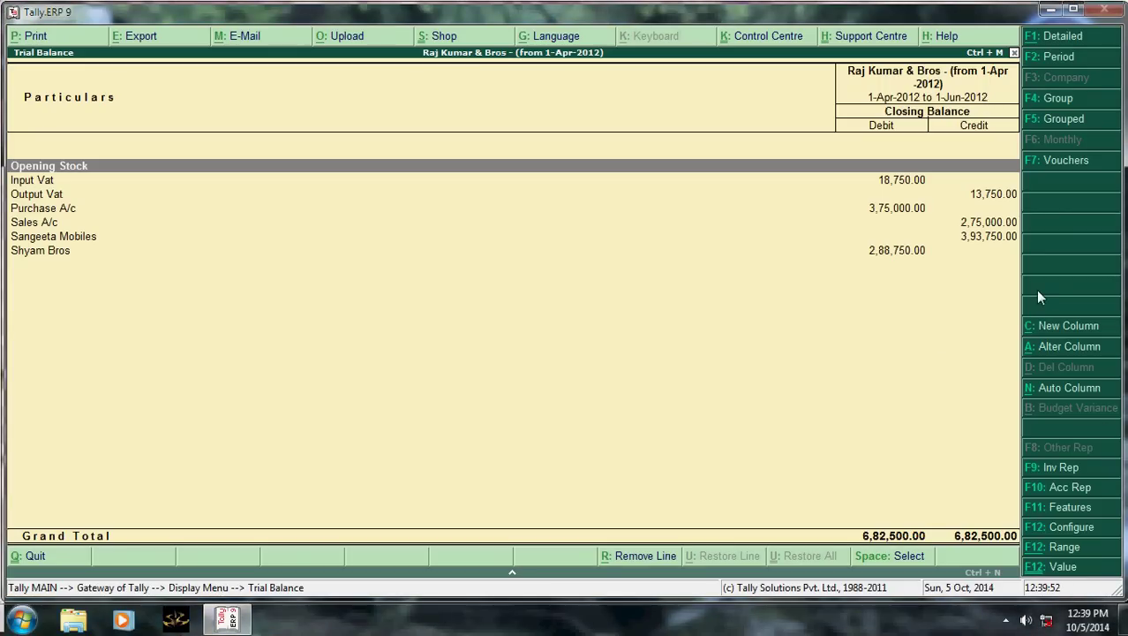
Add a new column for 2-6-2012 to 31-8-2012 under the Primary group
left_click(1069, 332)
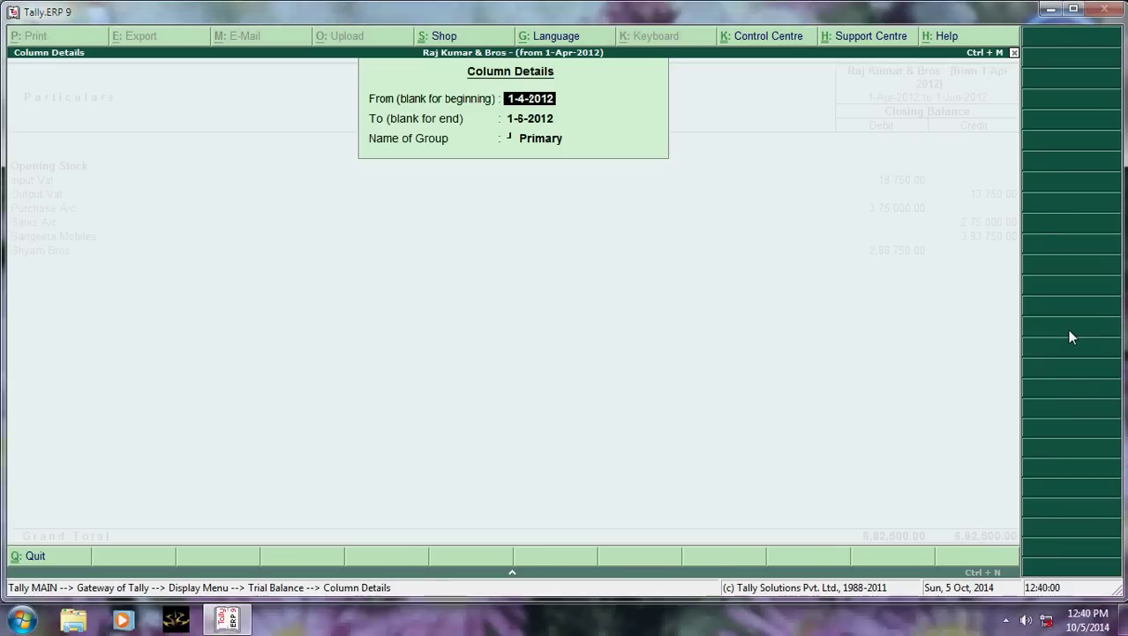
type("1")
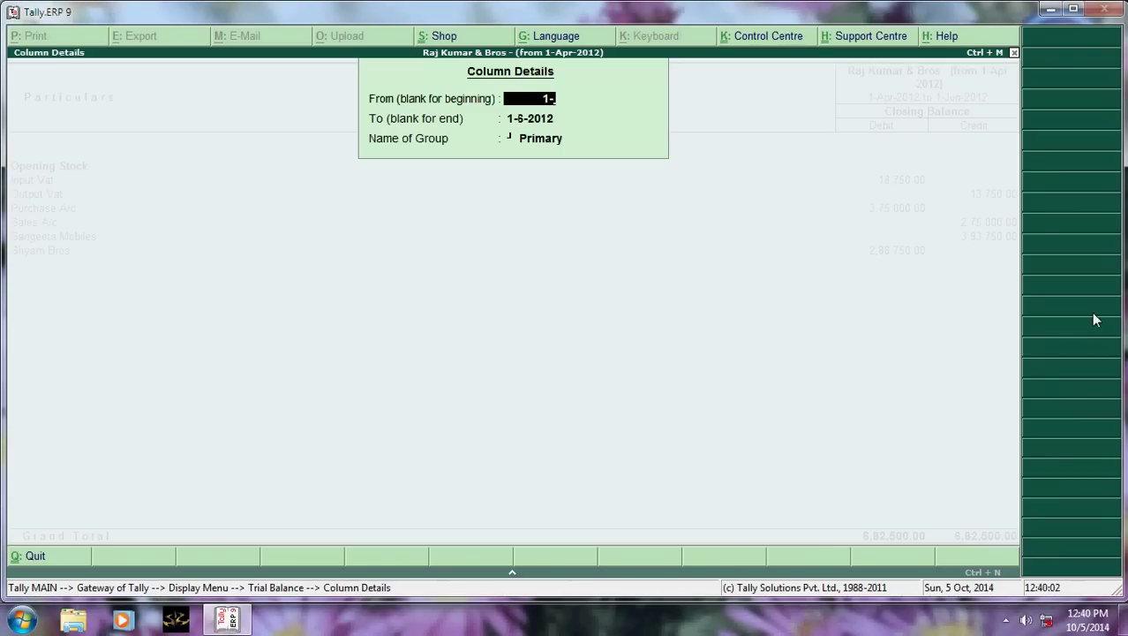
type("-6")
key("Return")
type("31-8-")
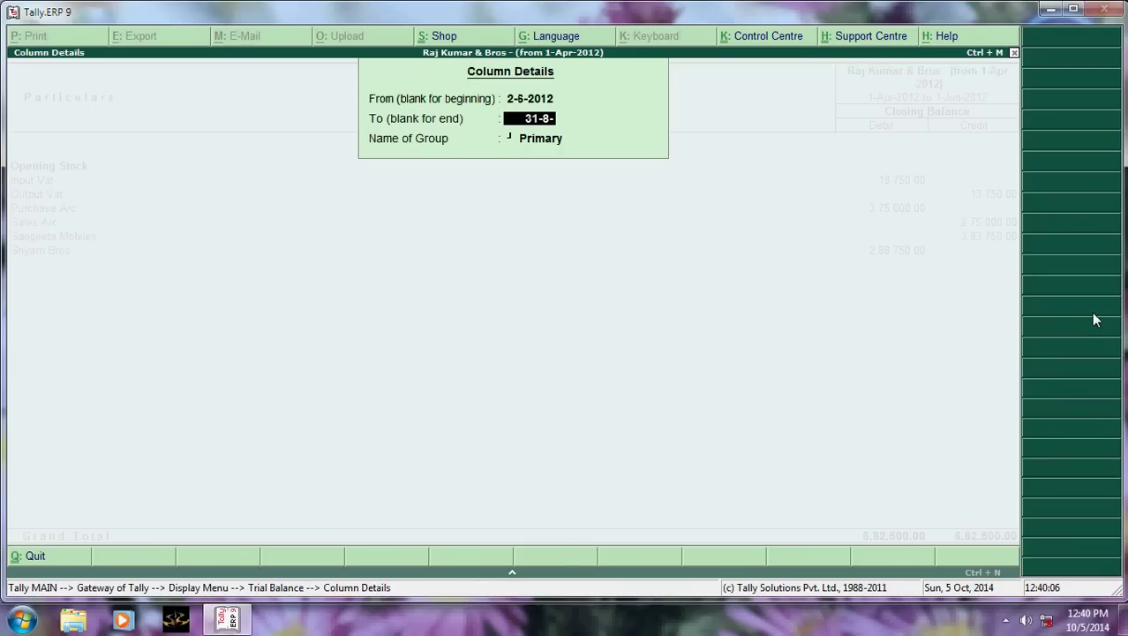
type("2012")
key("Return")
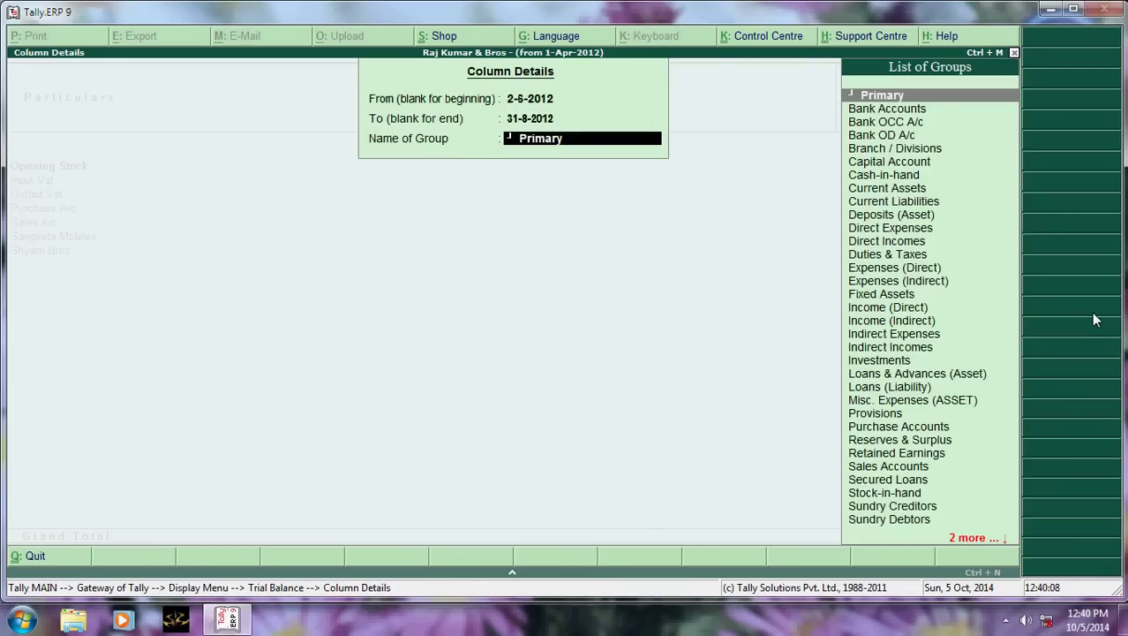
key("Return")
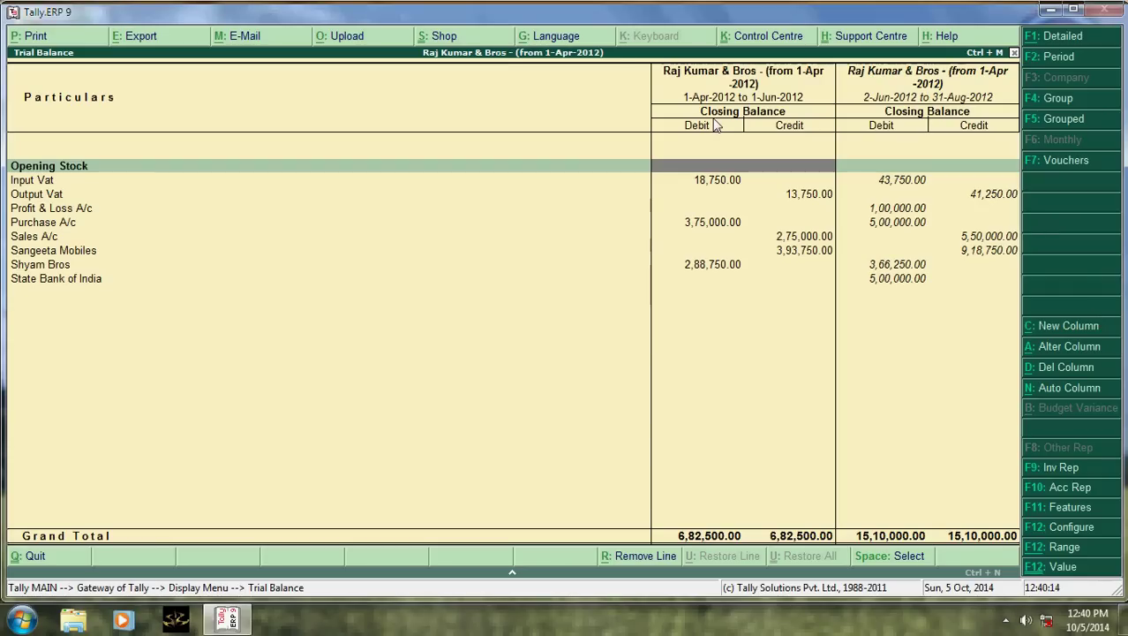
left_click(1047, 57)
key("Return")
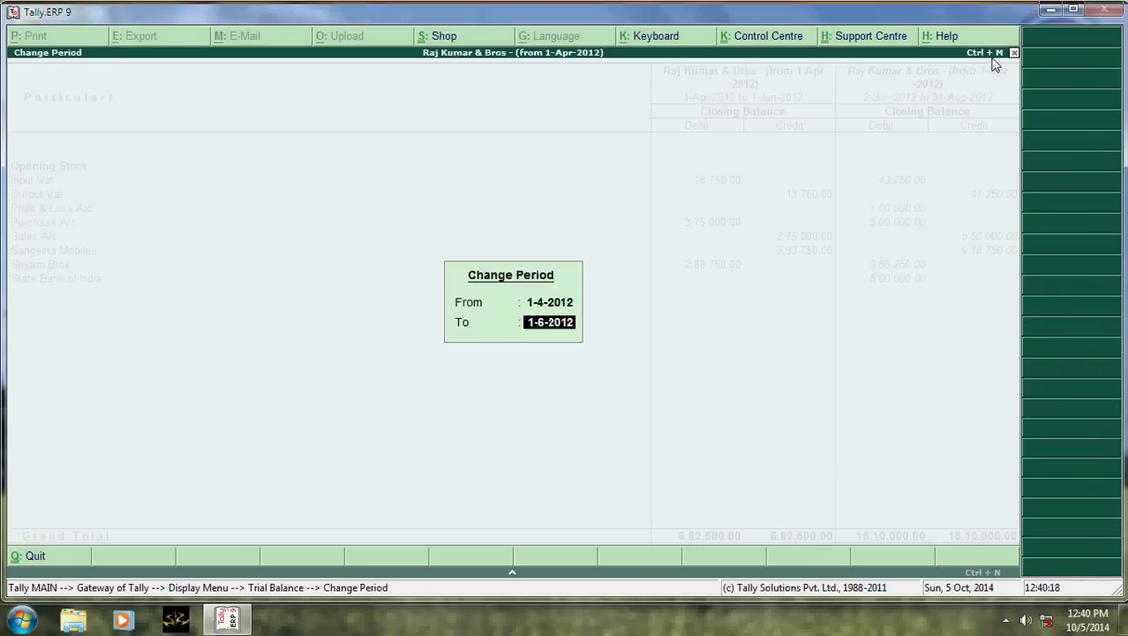
type("30-6-12")
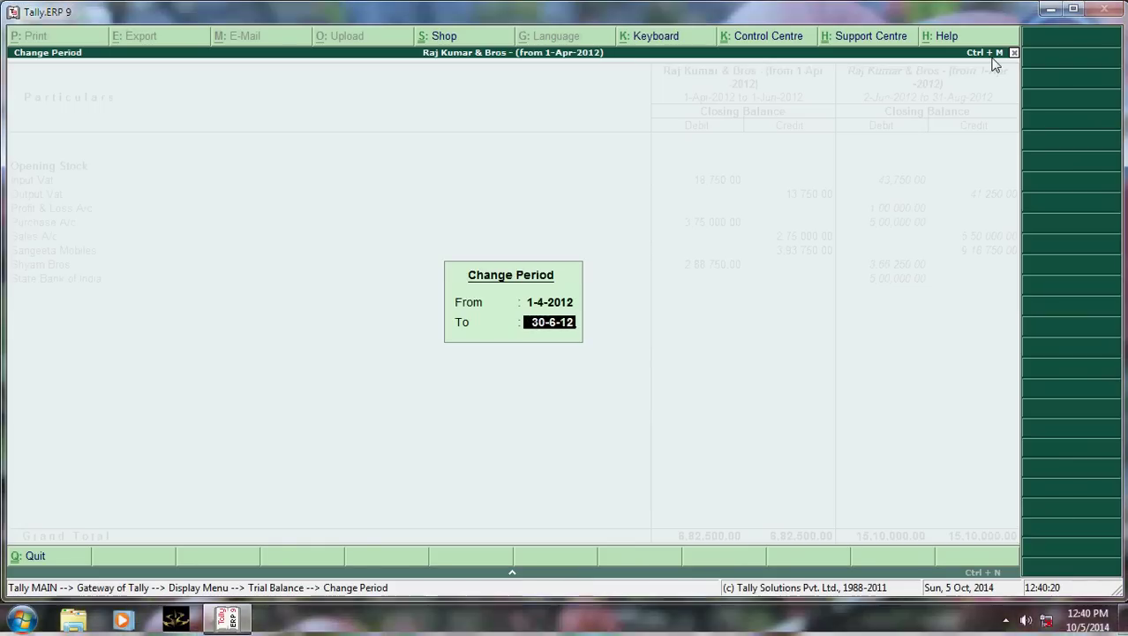
key("BackSpace")
key("BackSpace")
key("BackSpace")
key("BackSpace")
key("BackSpace")
key("BackSpace")
key("BackSpace")
type("30-6")
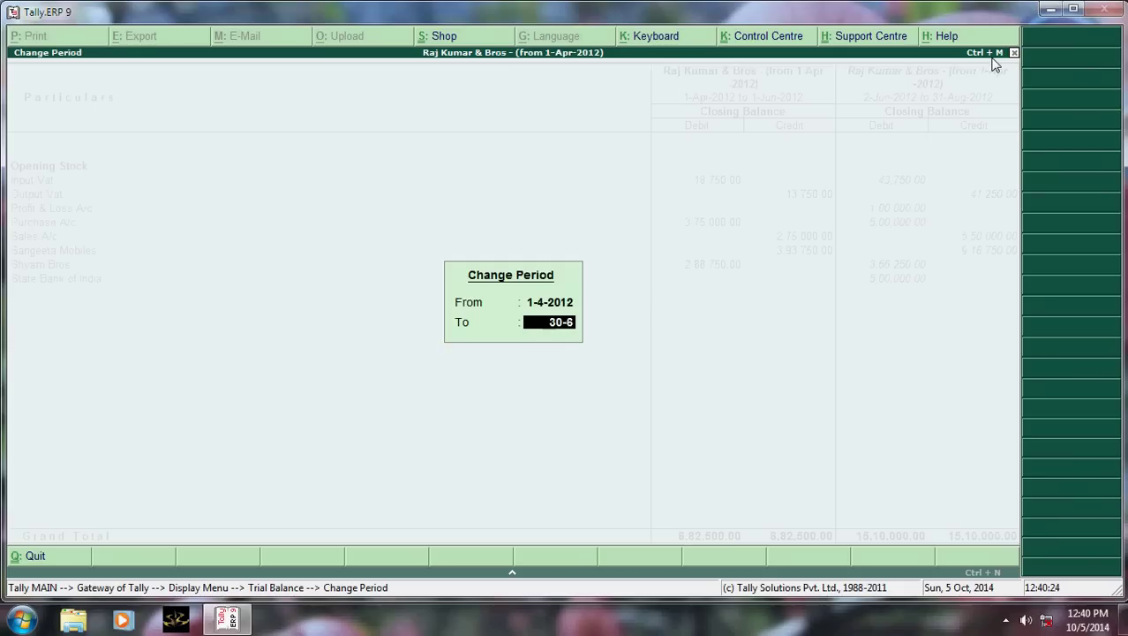
type("-12")
key("BackSpace")
type("1-6")
key("Return")
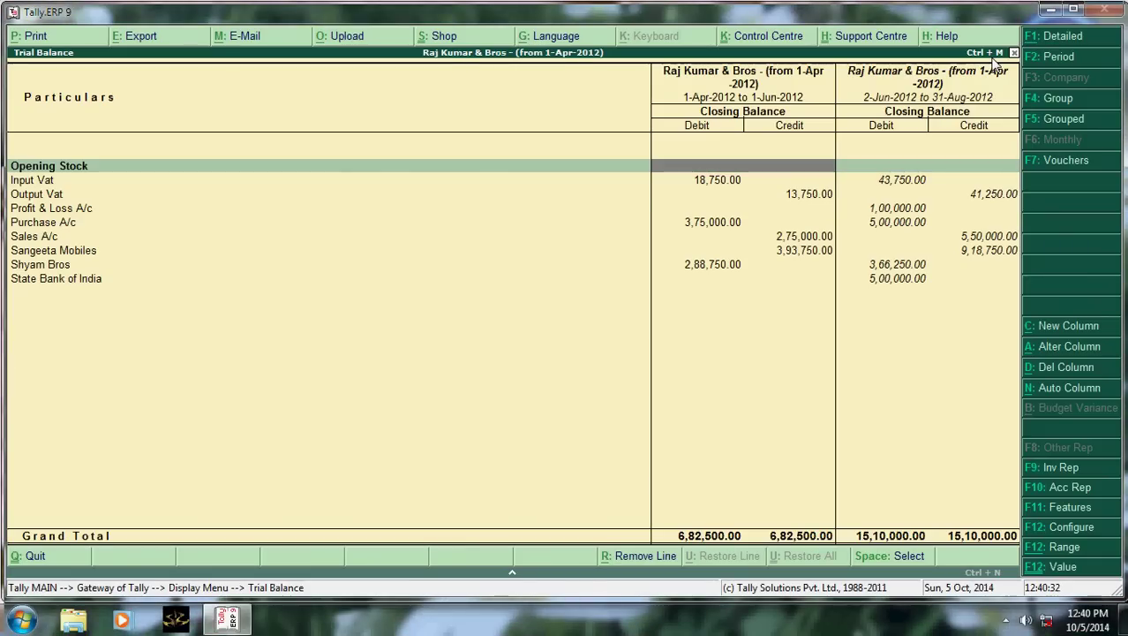
Review the Input Vat, State Bank of India and Sales A/c rows, then close the Trial Balance
key("Down")
key("Down")
key("Down")
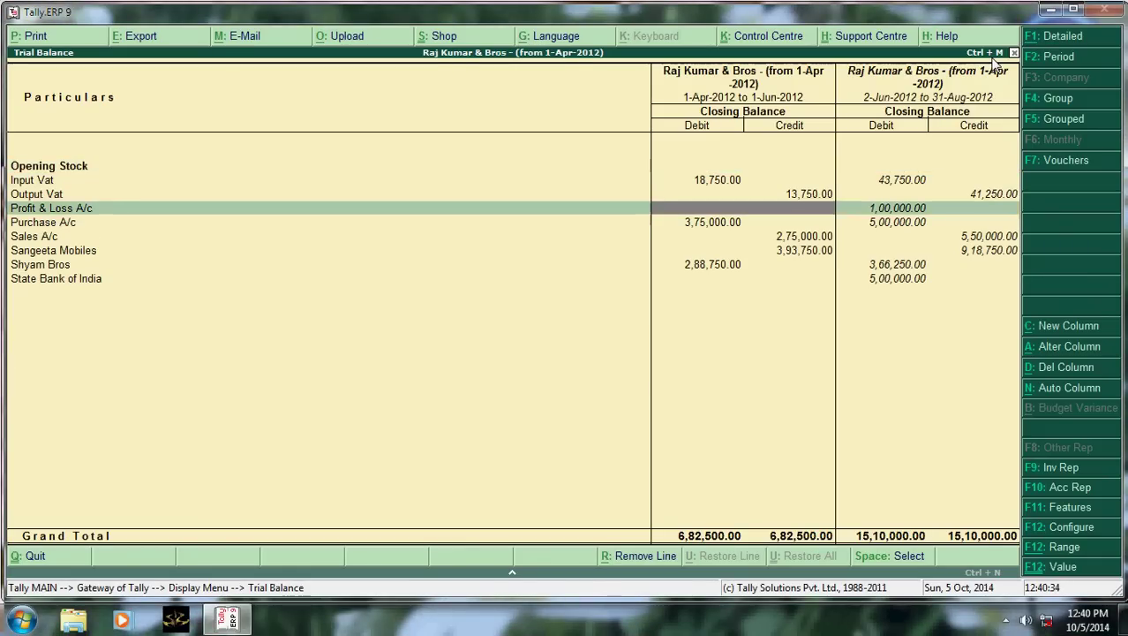
key("Up")
key("Up")
key("Right")
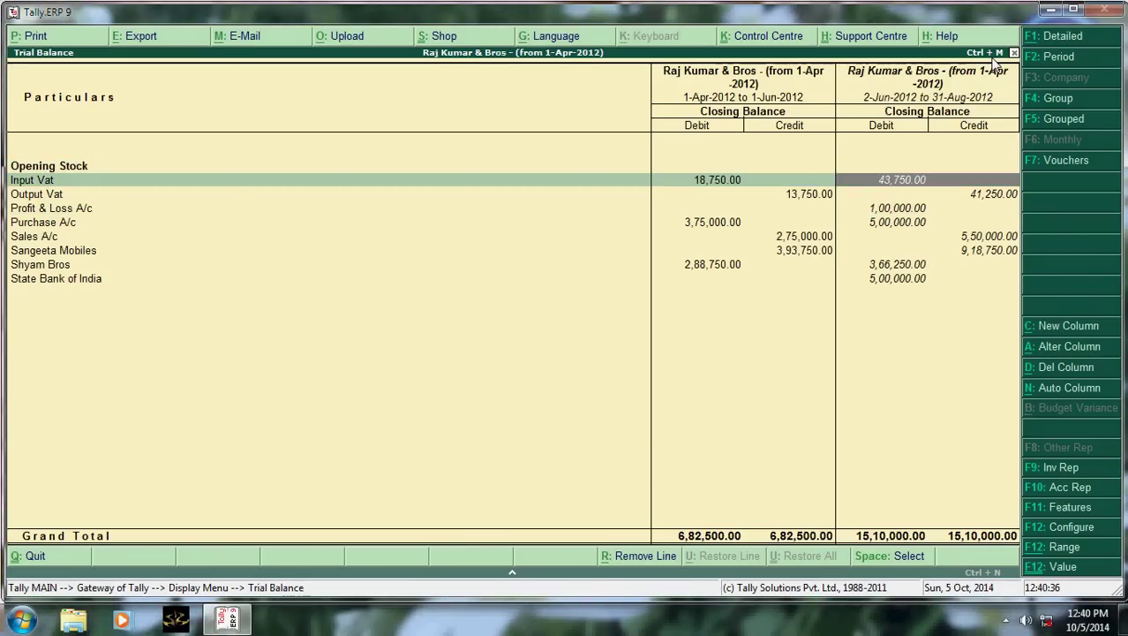
key("Down")
key("Down")
key("Down")
key("Down")
key("Down")
key("Down")
key("Down")
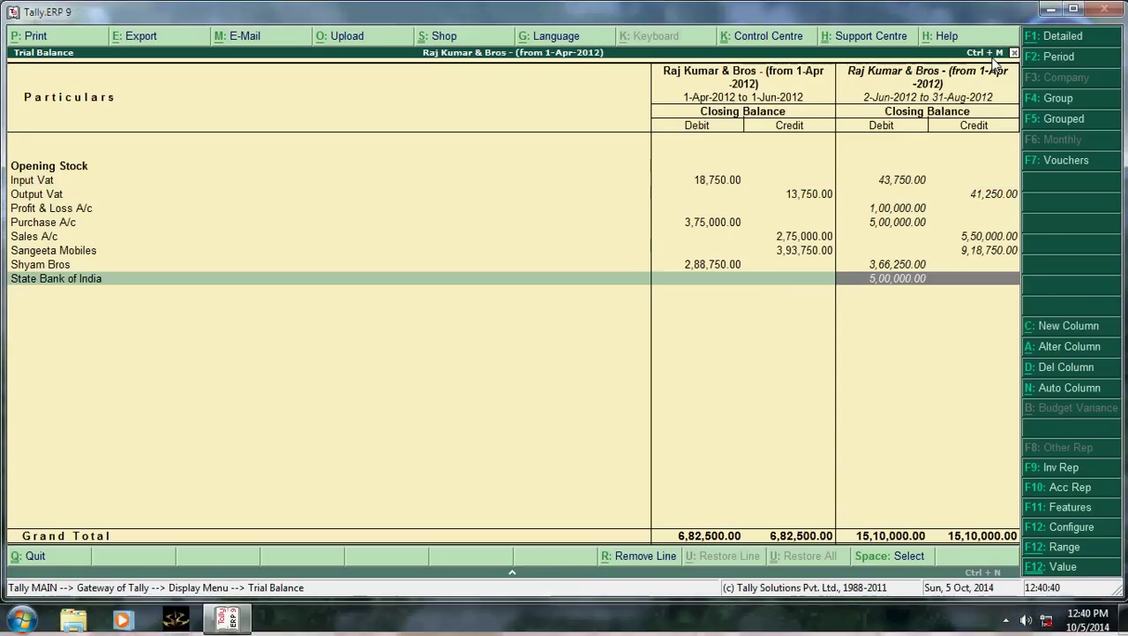
key("Up")
key("Up")
key("Up")
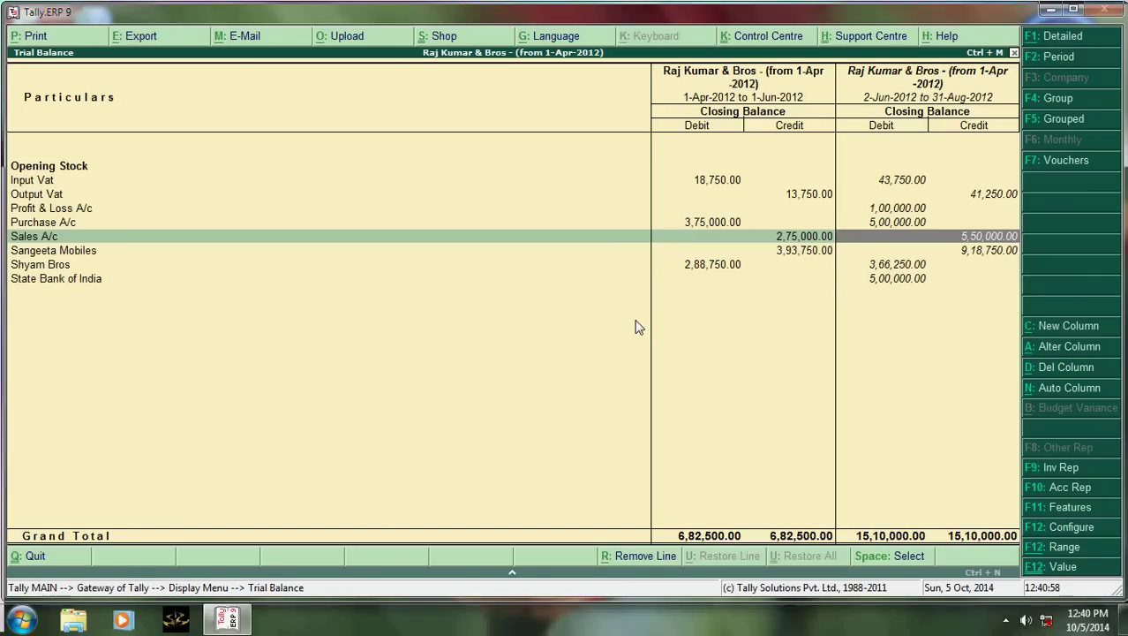
key("Escape")
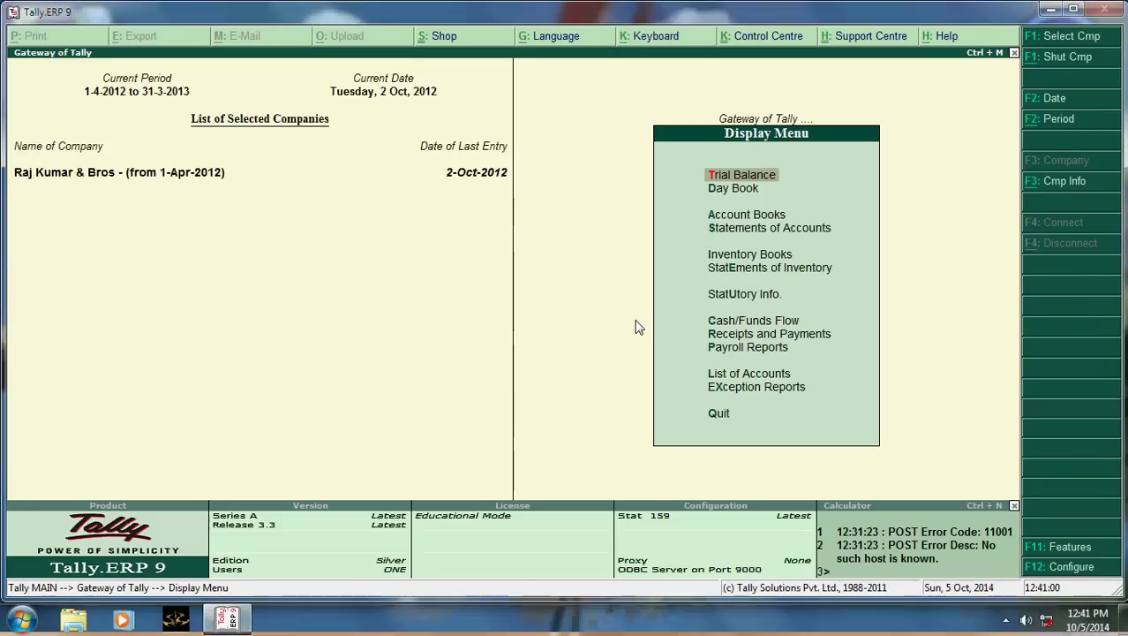